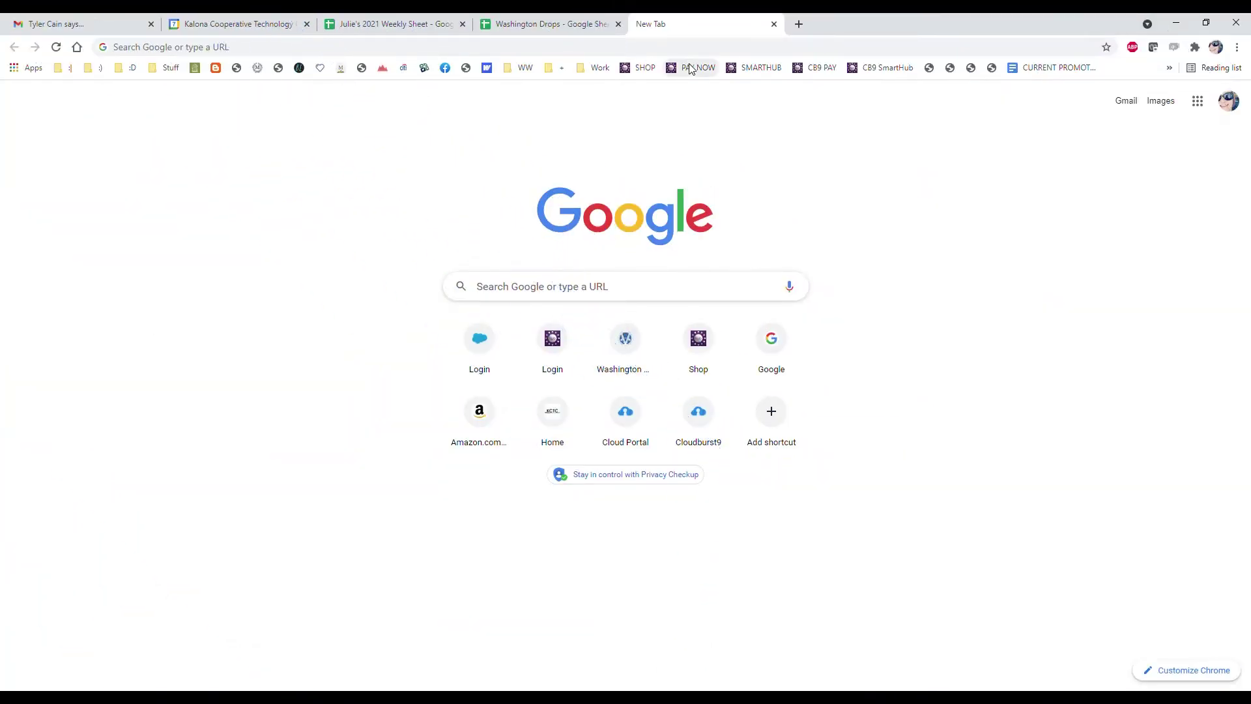
Go to kctc.net and open the KCTC online shop
{"action": "left_click", "coordinate": [694, 48]}
{"action": "type", "text": "kctc.net"}
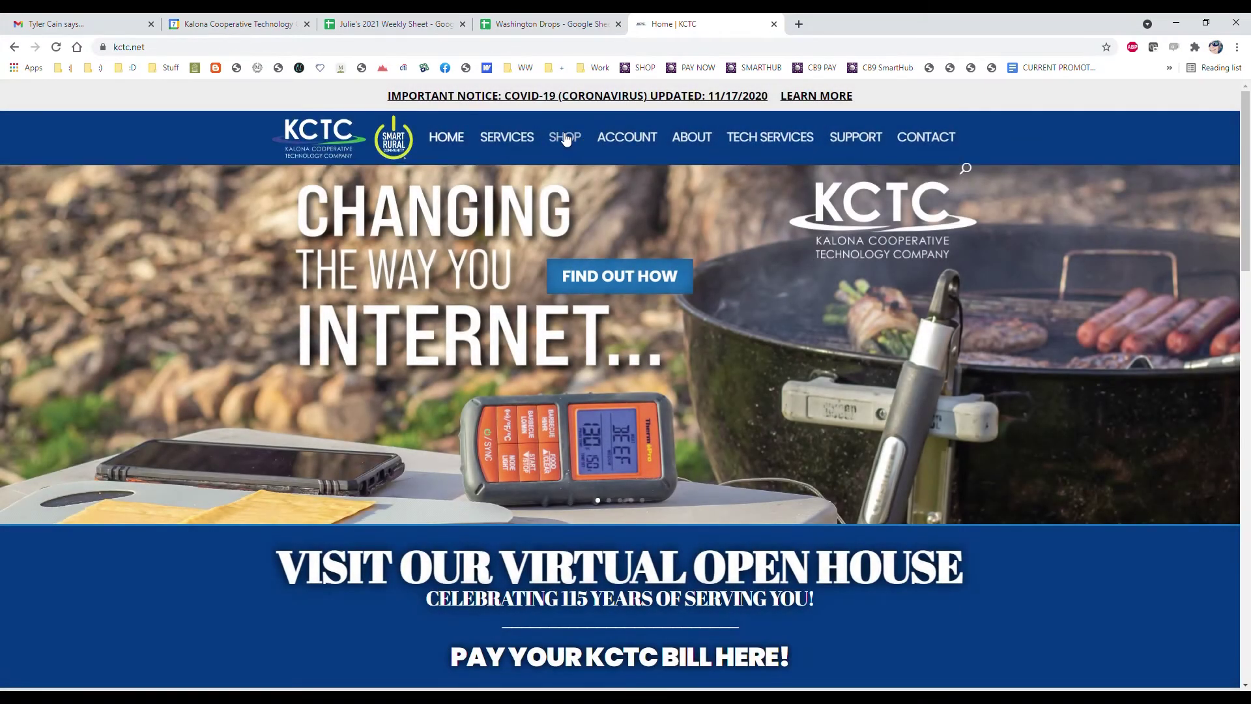
{"action": "left_click", "coordinate": [566, 136]}
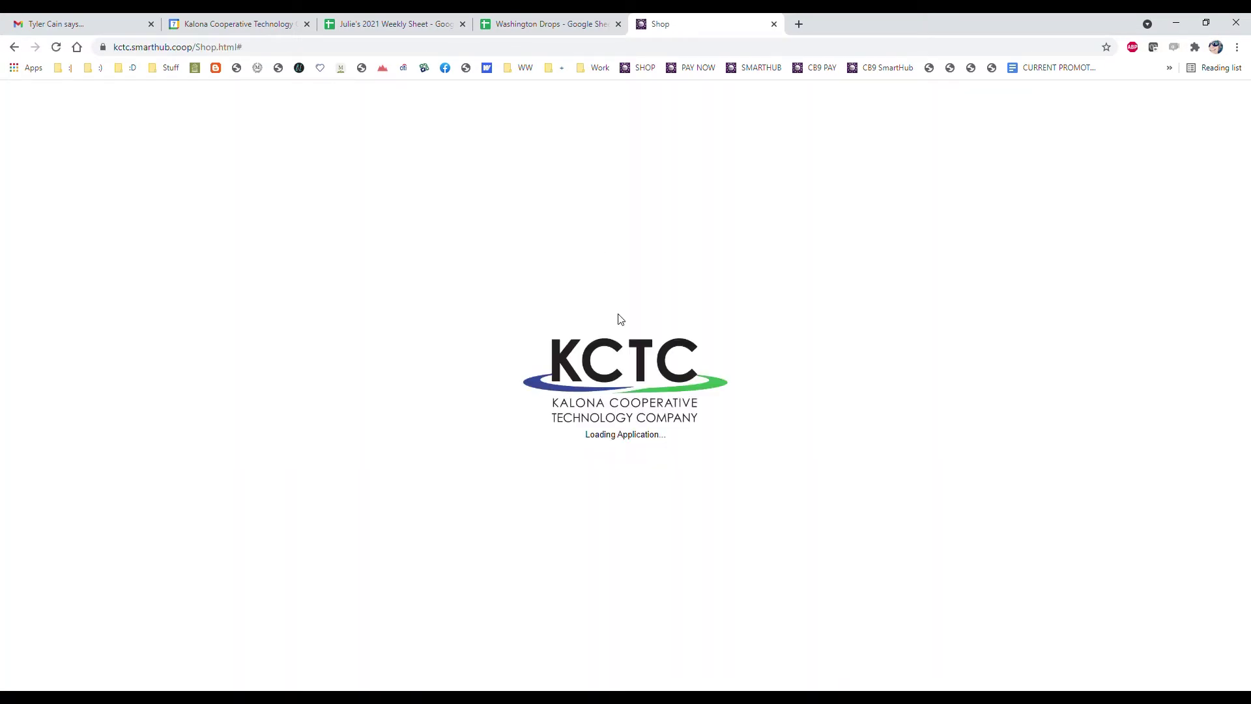
{"action": "left_click", "coordinate": [580, 335]}
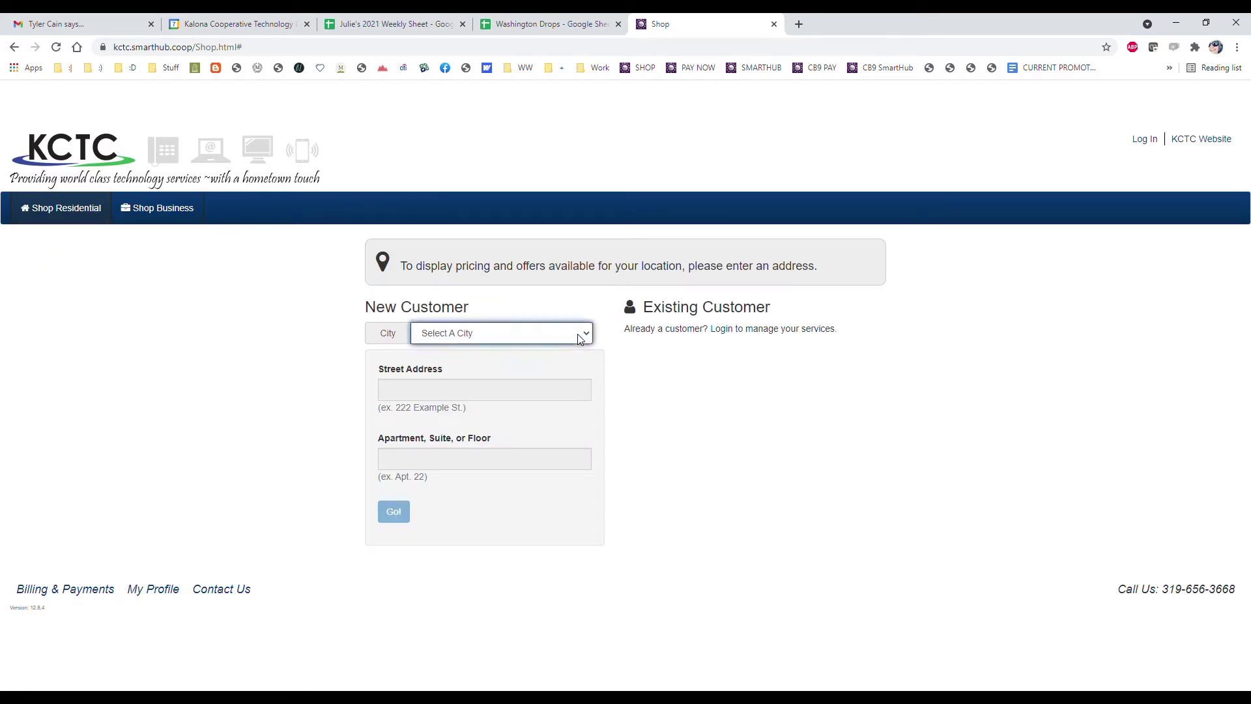
{"action": "left_click", "coordinate": [481, 365]}
{"action": "left_click", "coordinate": [482, 399]}
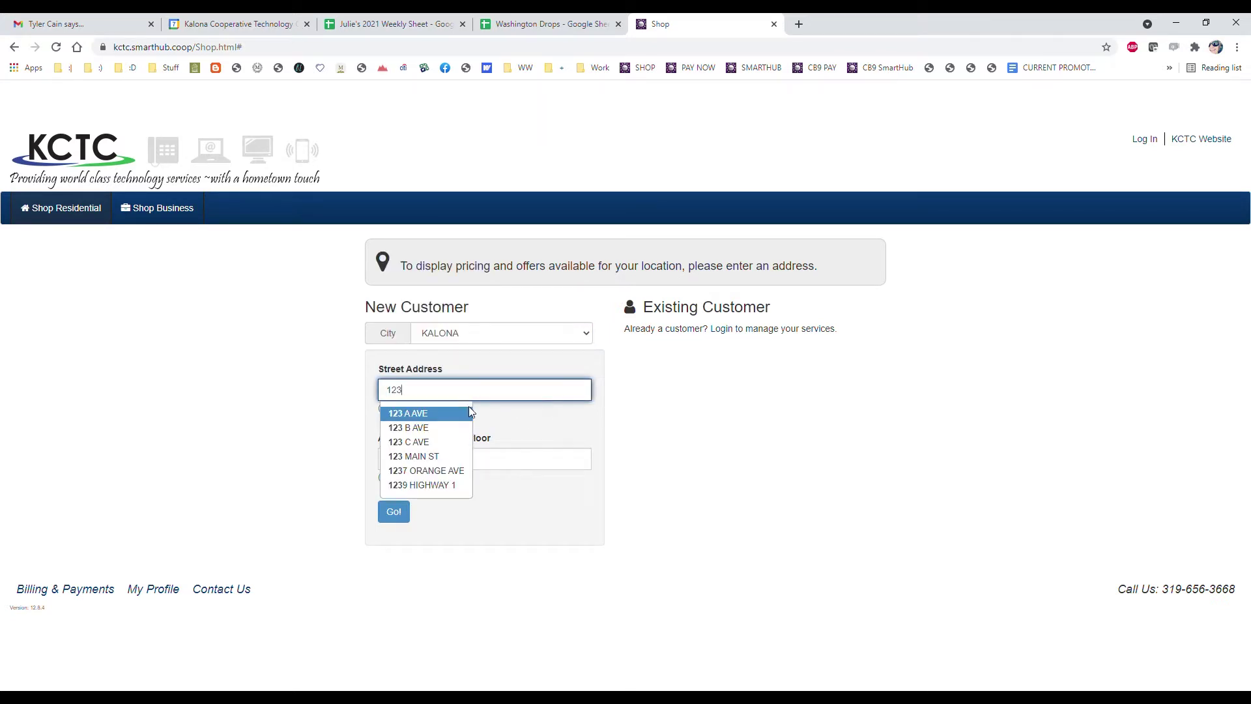
{"action": "left_click", "coordinate": [427, 428]}
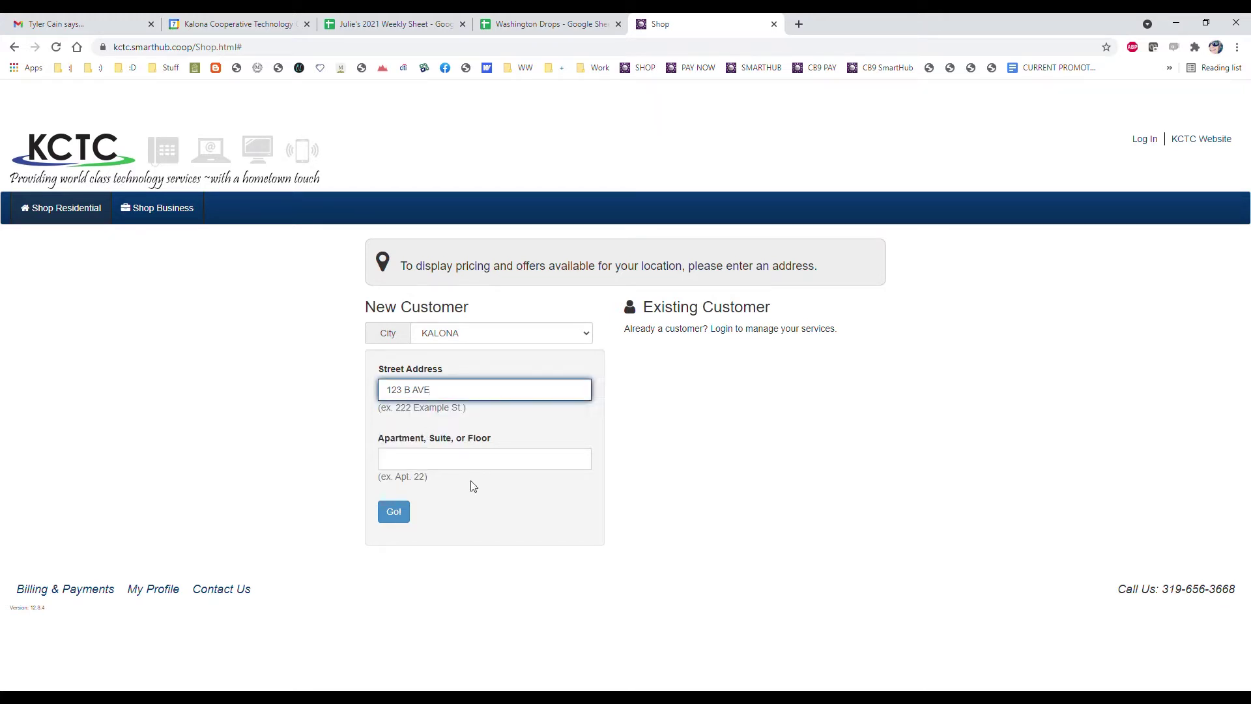
{"action": "left_click", "coordinate": [405, 513]}
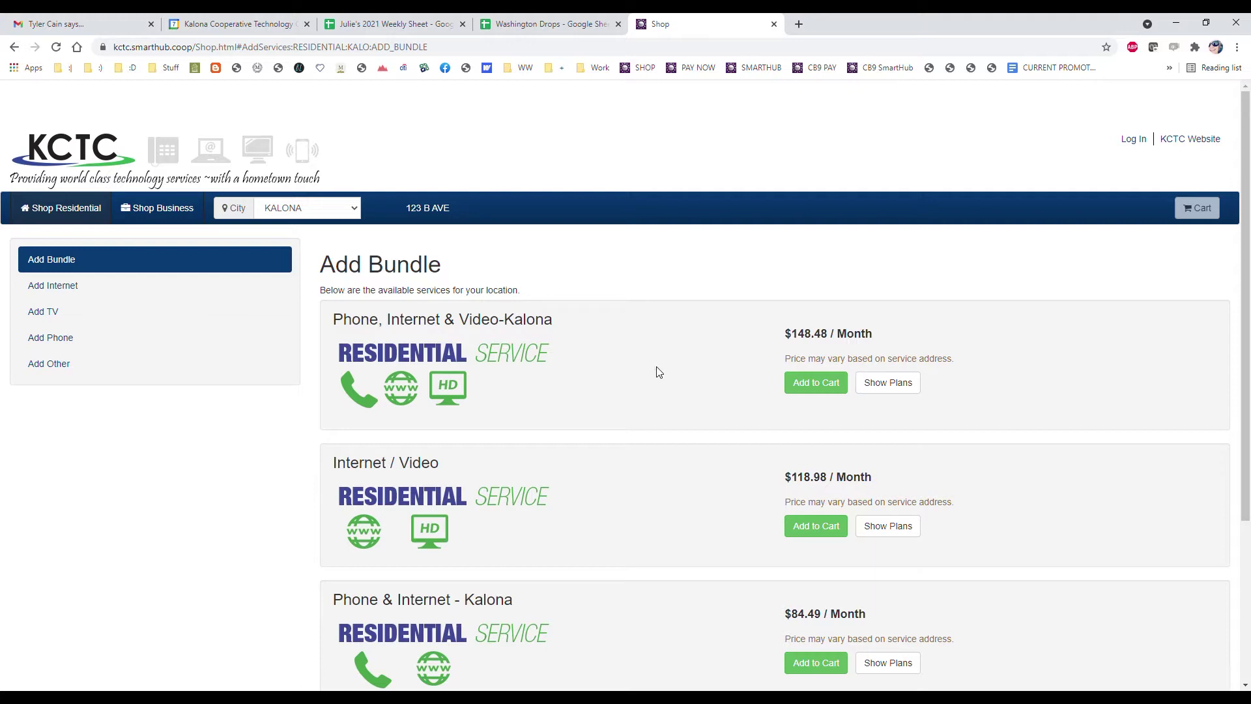
Browse the bundle offers, list internet services, and expand the Phone, Internet & Video-Kalona plans
{"action": "scroll", "coordinate": [616, 450], "scroll_direction": "down", "scroll_amount": 3}
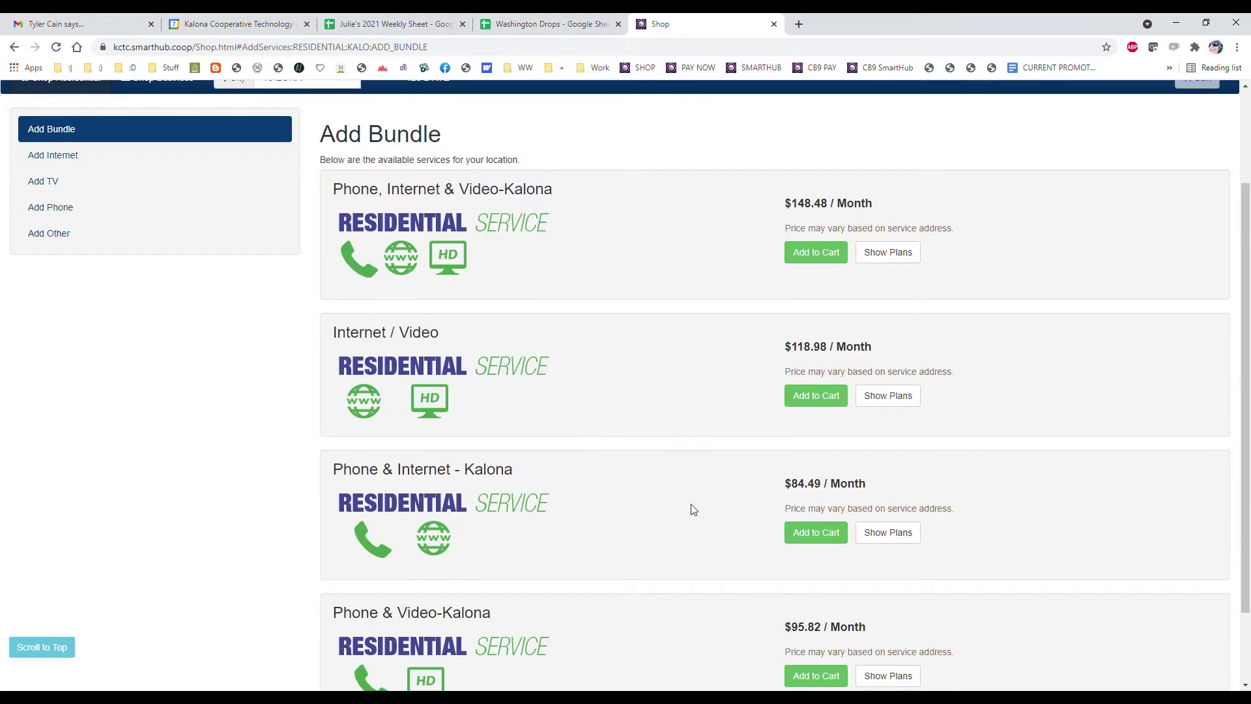
{"action": "scroll", "coordinate": [715, 525], "scroll_direction": "down", "scroll_amount": 1}
{"action": "scroll", "coordinate": [570, 456], "scroll_direction": "up", "scroll_amount": 3}
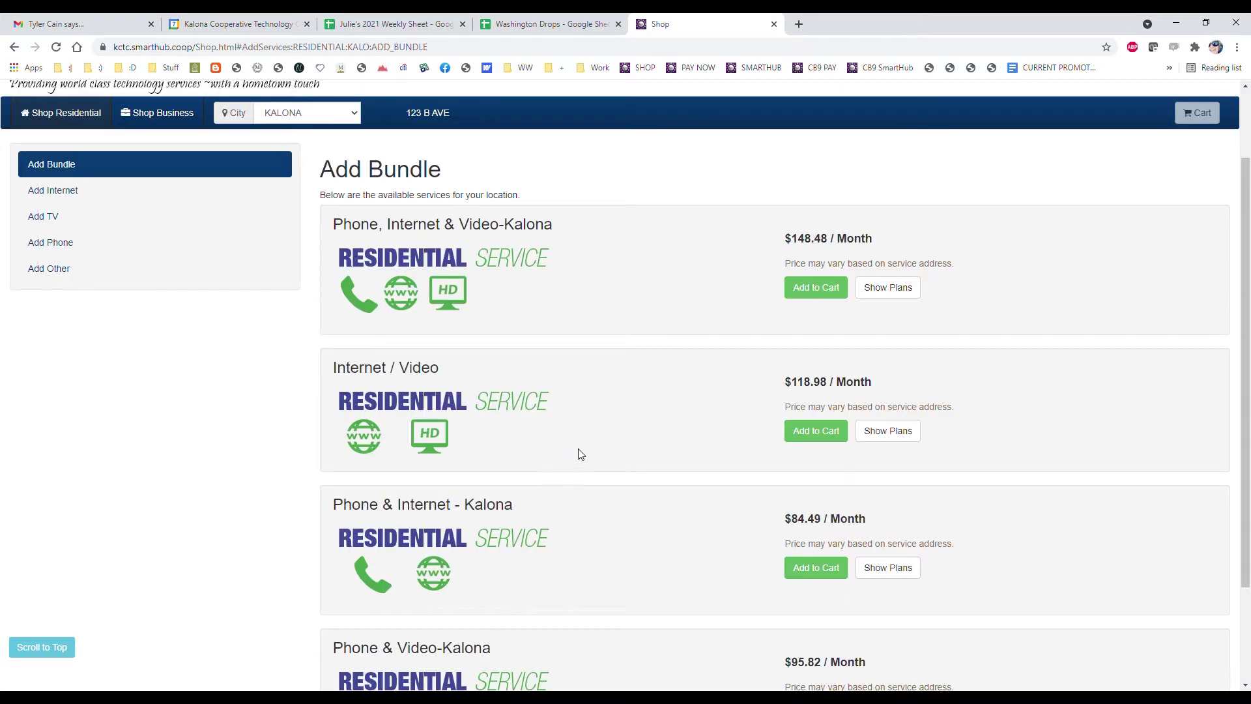
{"action": "left_click", "coordinate": [60, 193]}
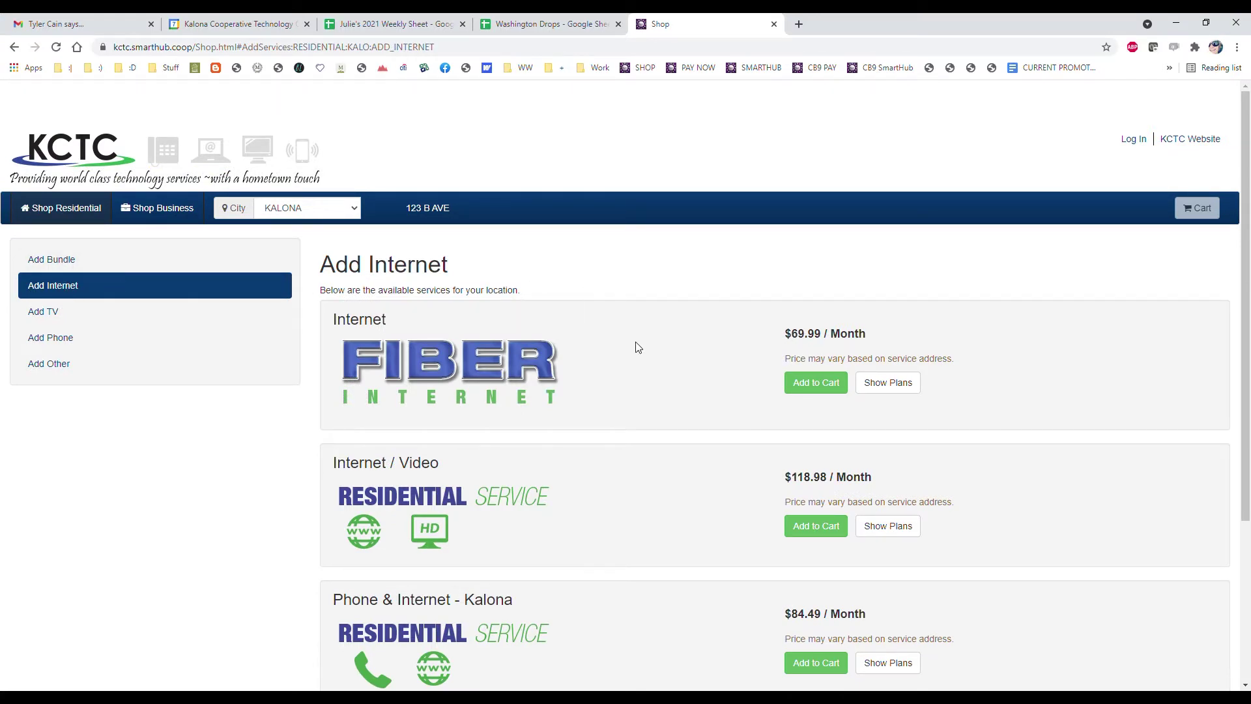
{"action": "scroll", "coordinate": [637, 352], "scroll_direction": "down", "scroll_amount": 4}
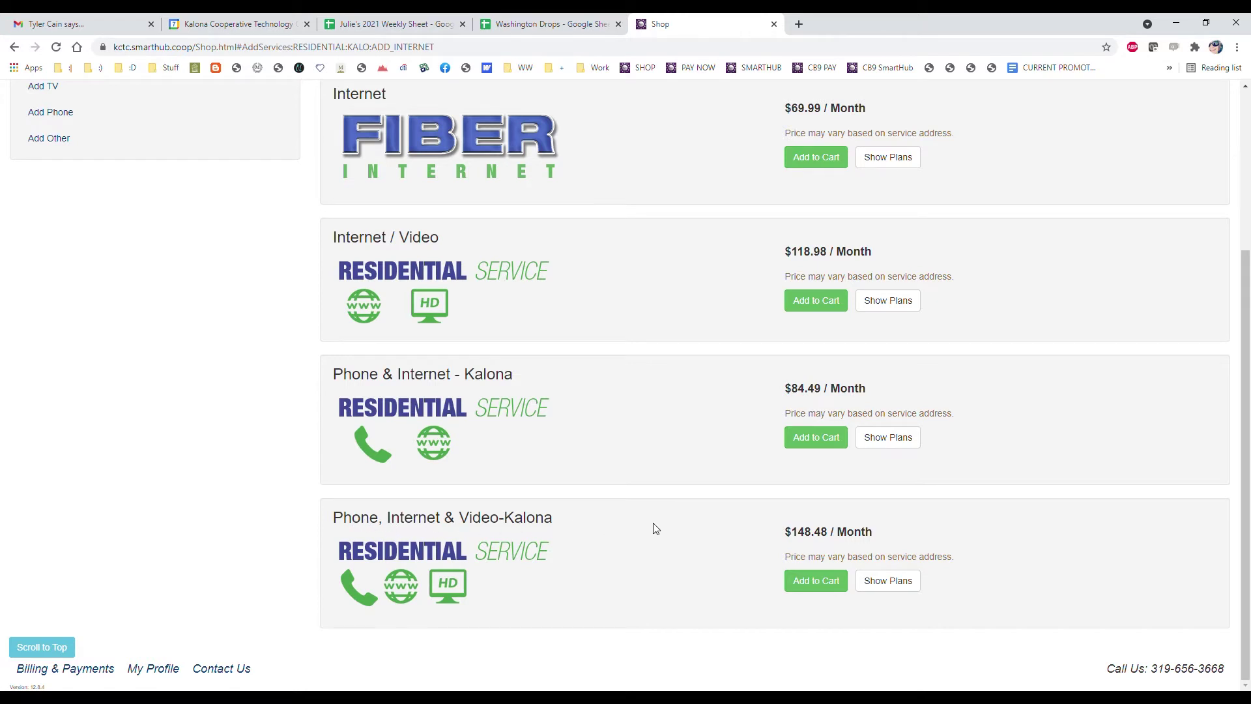
{"action": "left_click", "coordinate": [903, 586]}
Upgrade the bundle to Family Internet Package and Skitter Prime+, then add it to the cart
{"action": "scroll", "coordinate": [900, 568], "scroll_direction": "down", "scroll_amount": 8}
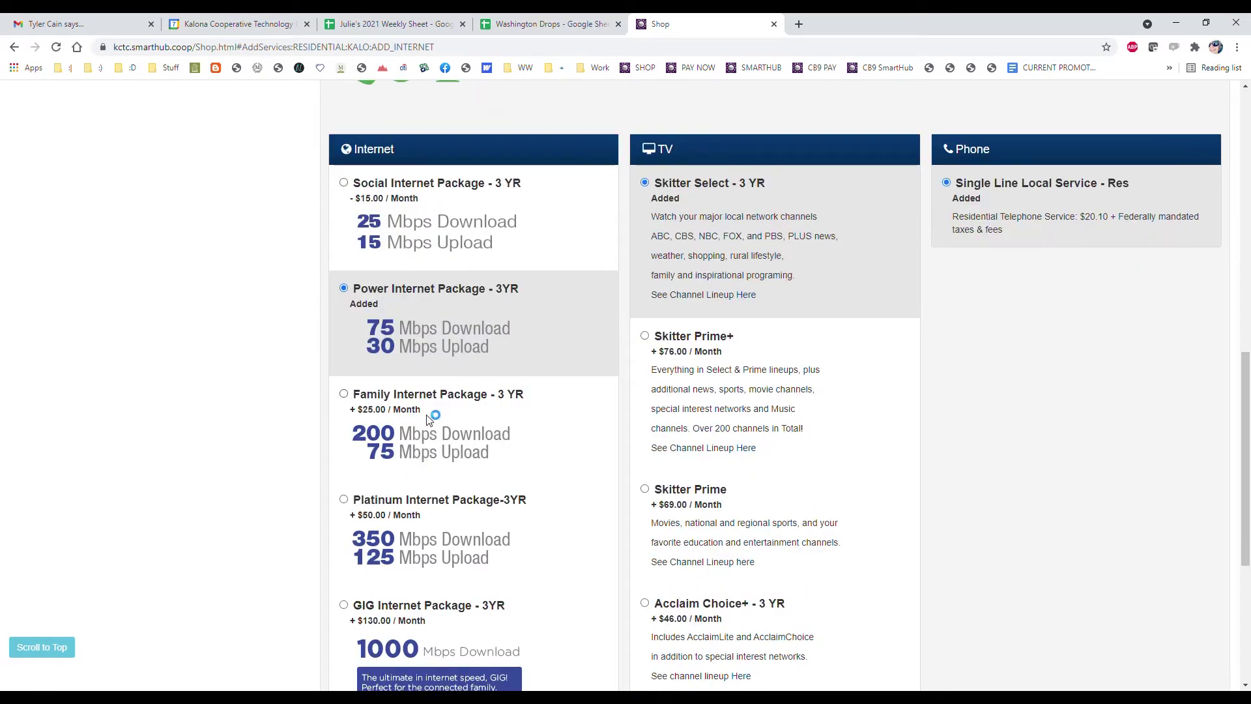
{"action": "scroll", "coordinate": [436, 542], "scroll_direction": "down", "scroll_amount": 2}
{"action": "scroll", "coordinate": [462, 503], "scroll_direction": "up", "scroll_amount": 2}
{"action": "scroll", "coordinate": [396, 334], "scroll_direction": "down", "scroll_amount": 1}
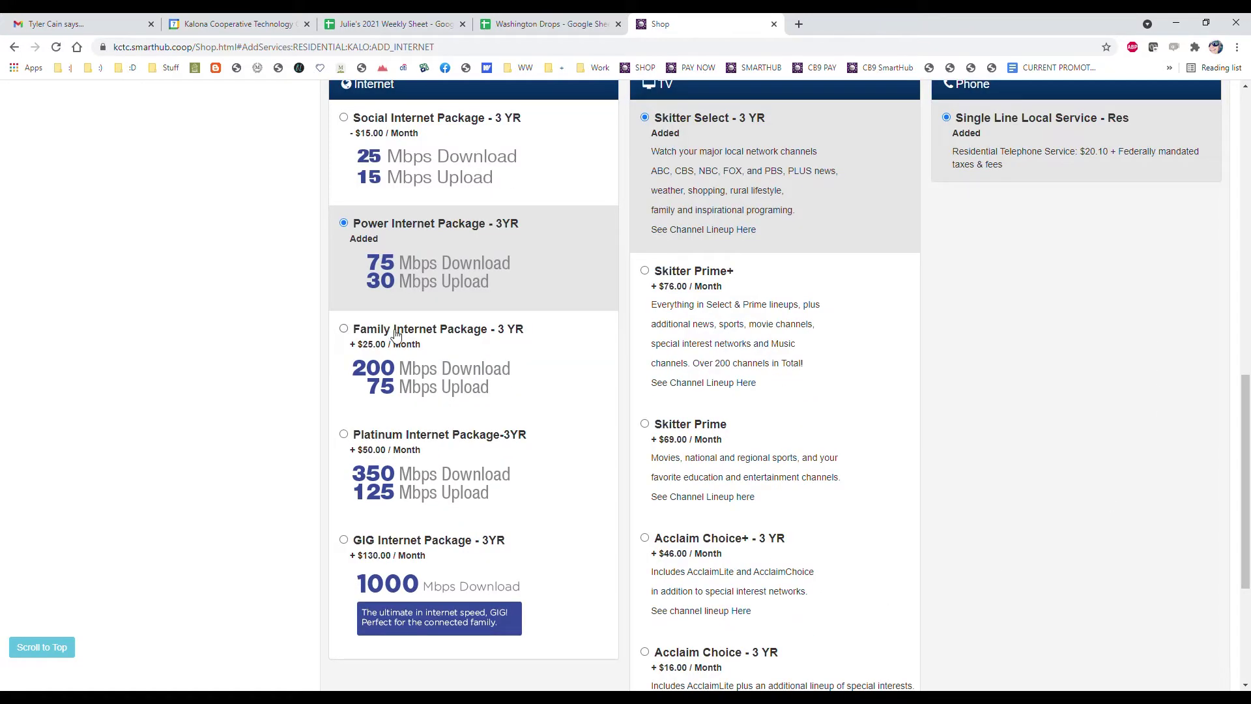
{"action": "left_click", "coordinate": [344, 329]}
{"action": "scroll", "coordinate": [387, 373], "scroll_direction": "down", "scroll_amount": 1}
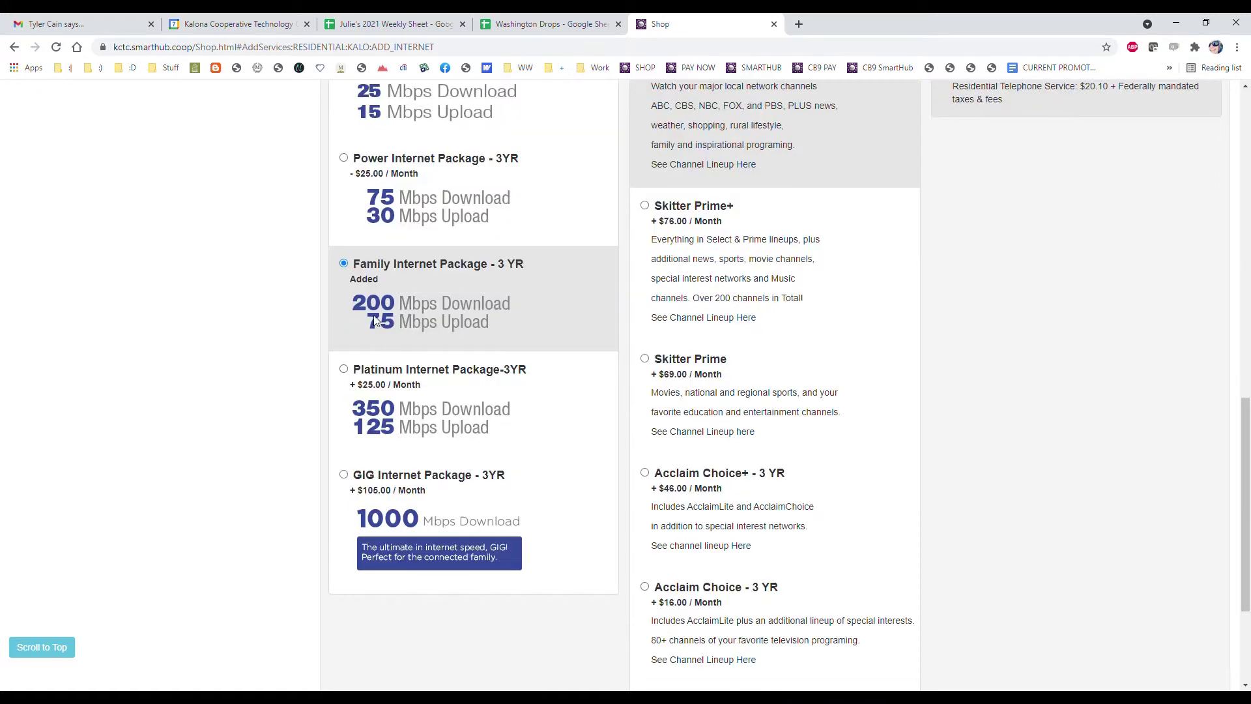
{"action": "left_click", "coordinate": [645, 206]}
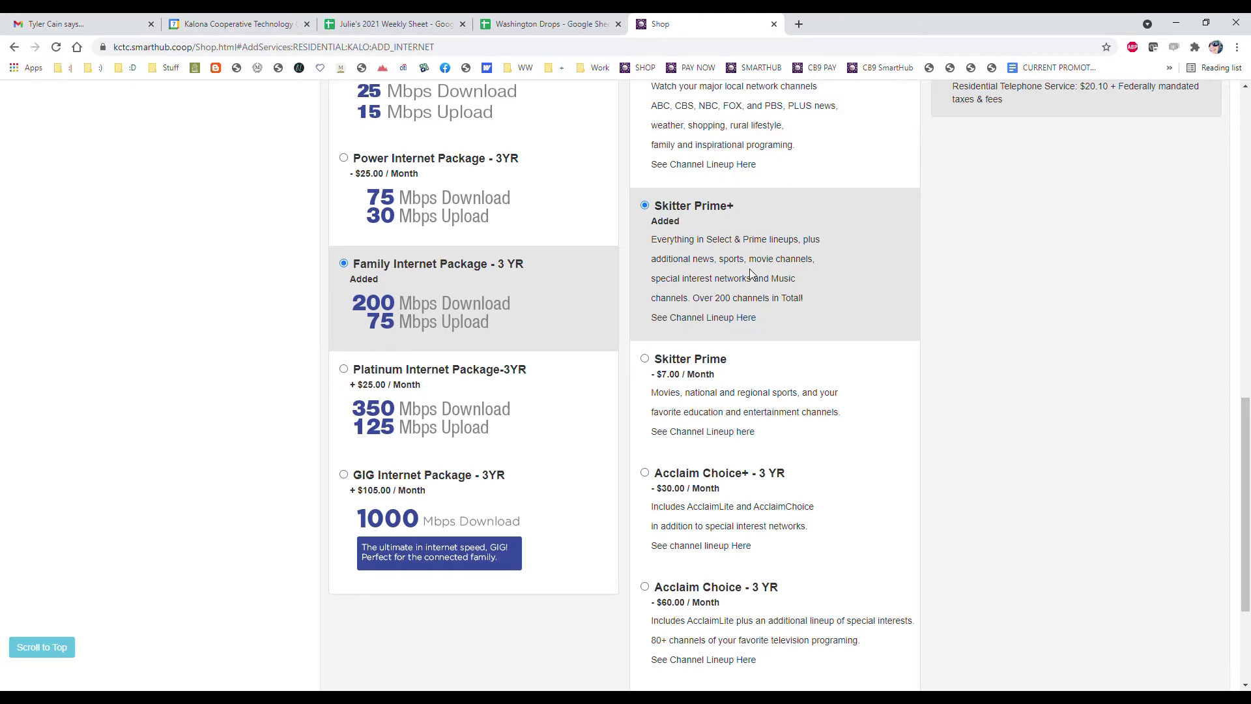
{"action": "scroll", "coordinate": [985, 299], "scroll_direction": "up", "scroll_amount": 5}
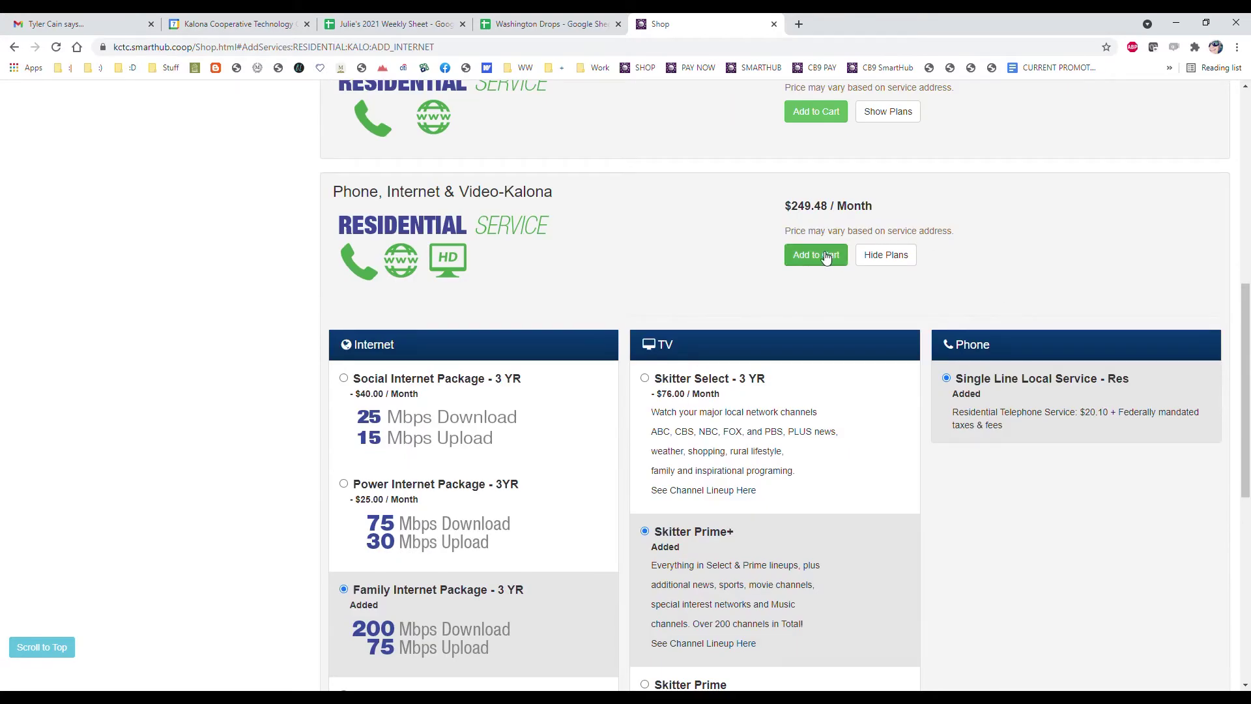
{"action": "left_click", "coordinate": [816, 255]}
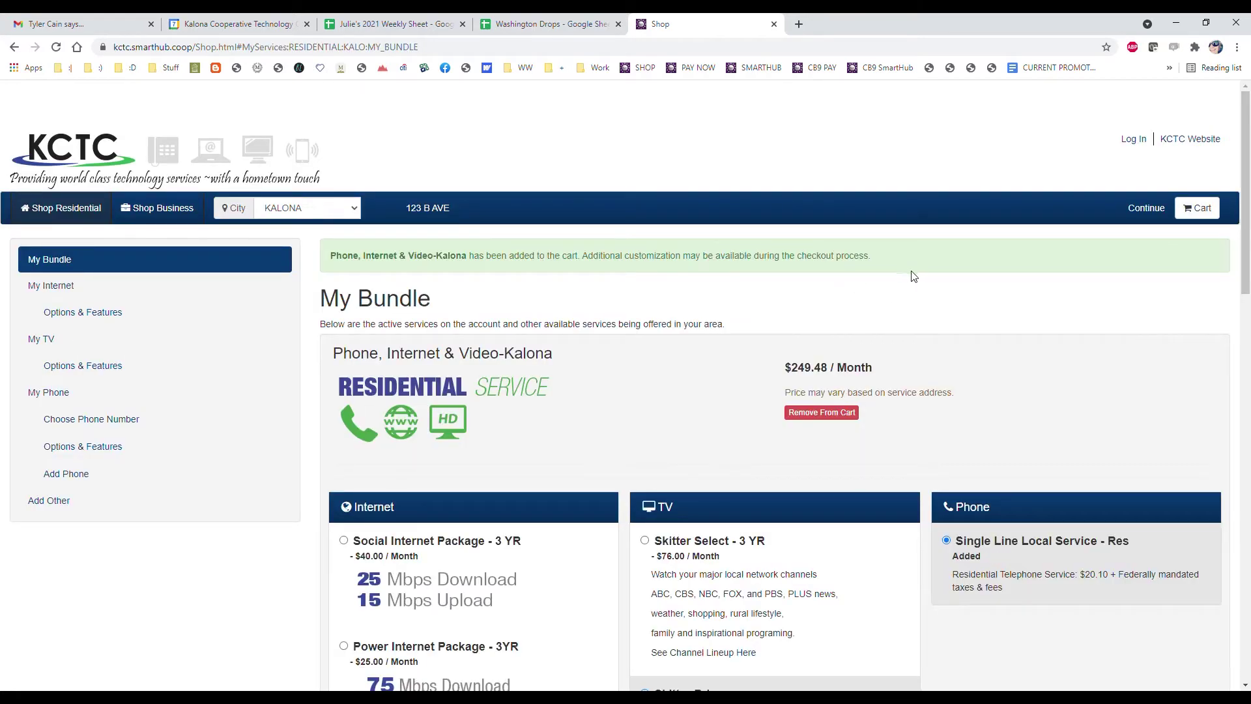
{"action": "left_click", "coordinate": [1208, 219]}
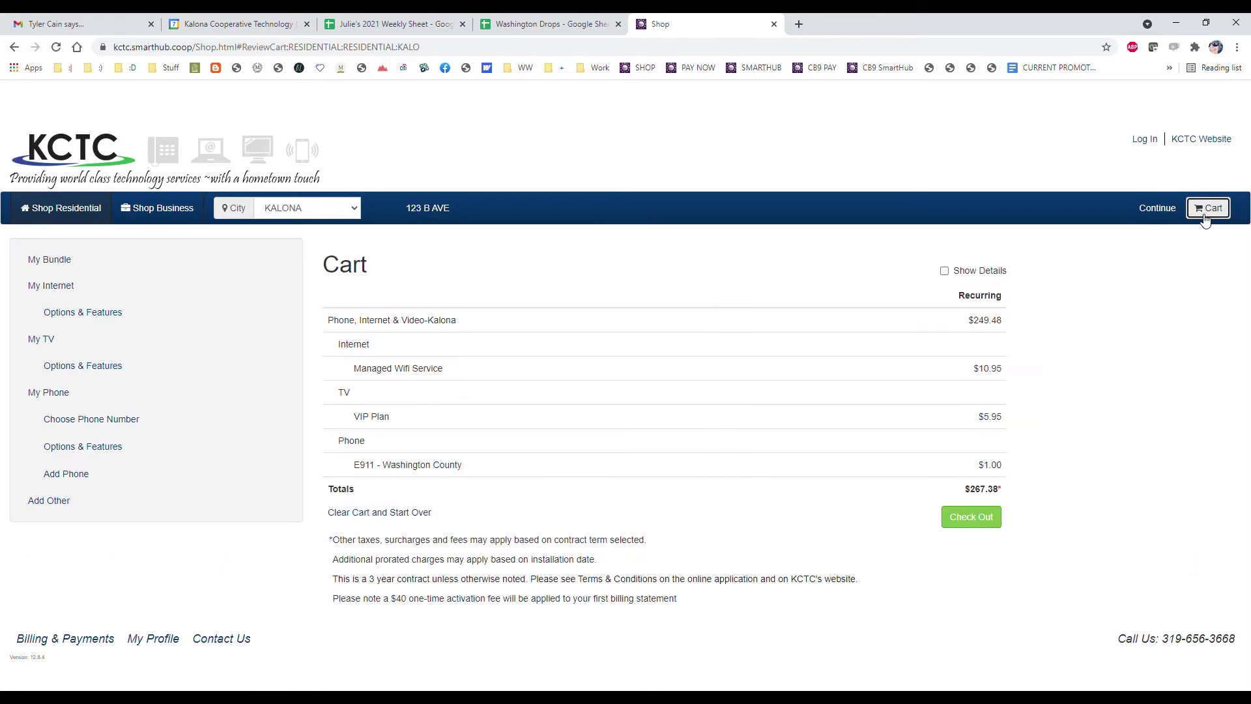
Show the itemised $267.38 cart details, then go to the internet Options & Features page
{"action": "left_click", "coordinate": [949, 274]}
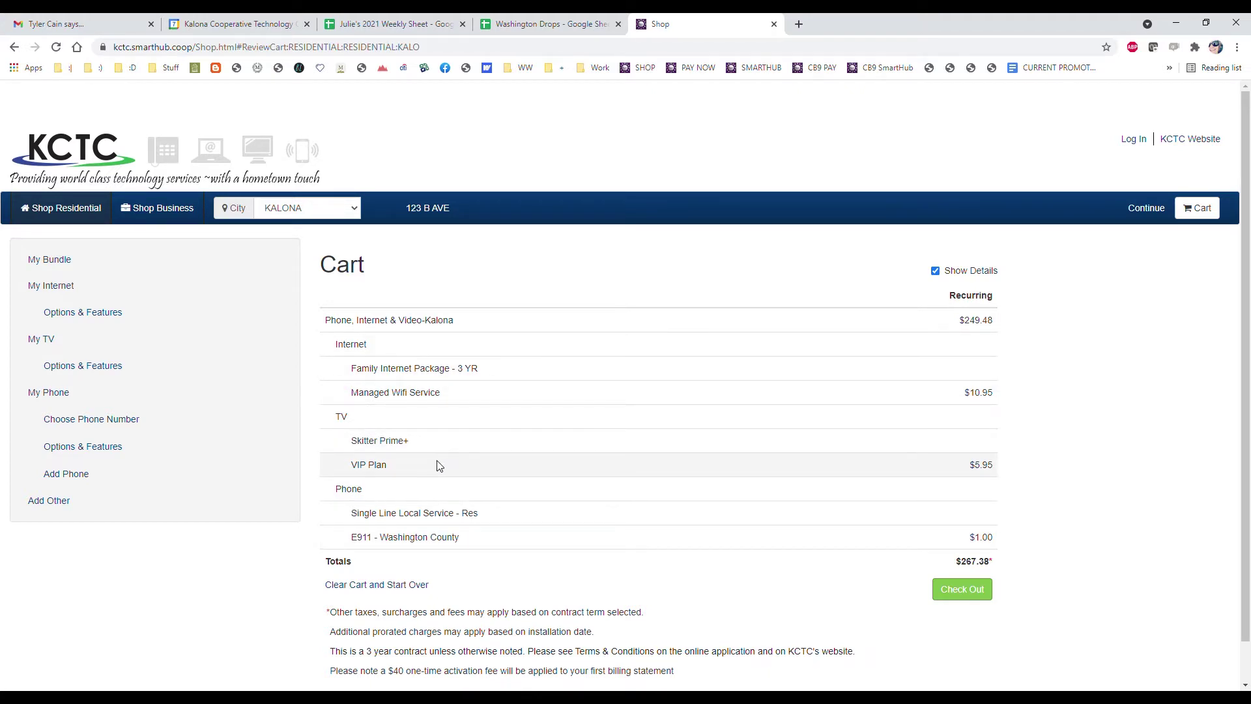
{"action": "left_click", "coordinate": [70, 318]}
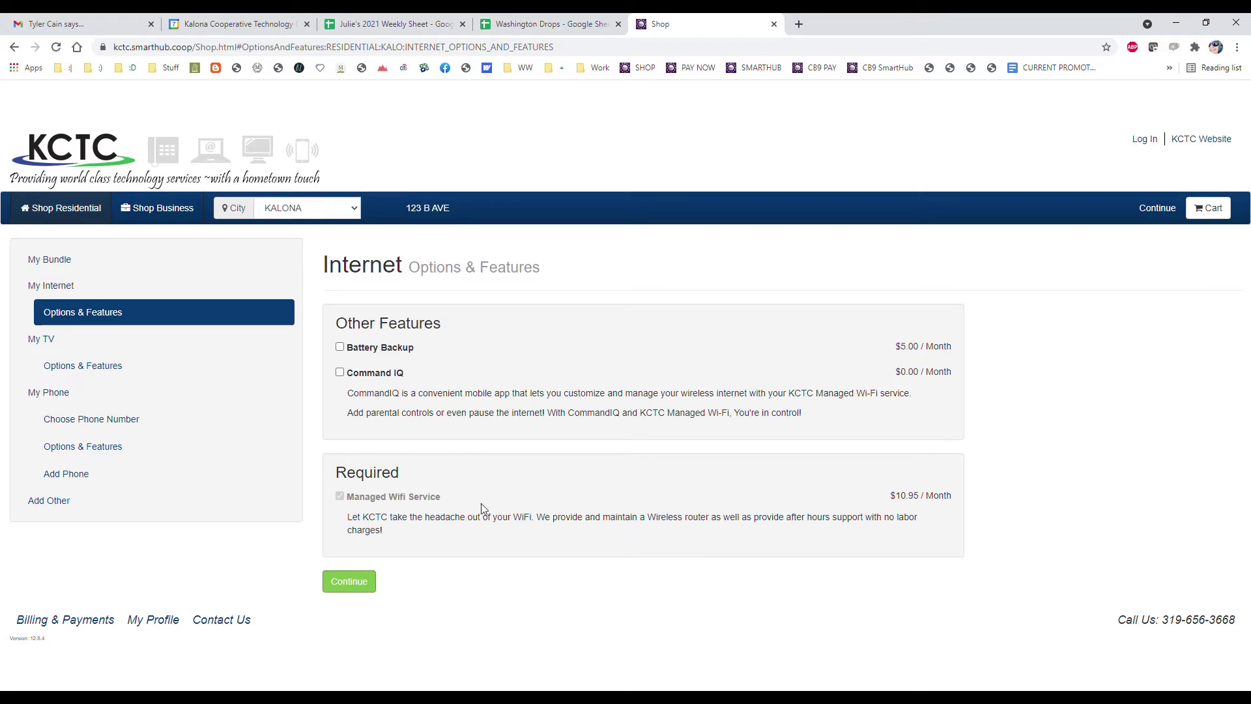
Add the free Command IQ feature to the internet service, then go to the TV options
{"action": "left_click", "coordinate": [340, 373]}
{"action": "left_click", "coordinate": [79, 364]}
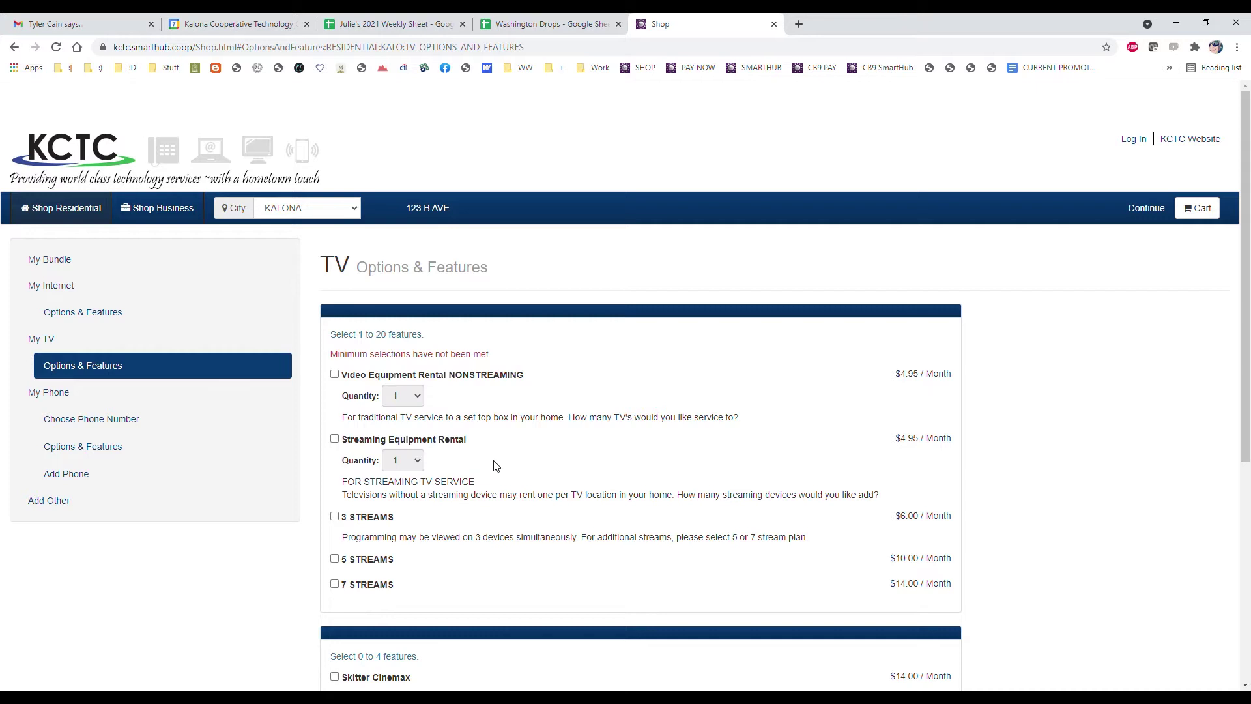
Add Streaming Equipment Rental, 3 Streams and Skitter Remote Storage DVR to the TV service
{"action": "scroll", "coordinate": [521, 460], "scroll_direction": "down", "scroll_amount": 1}
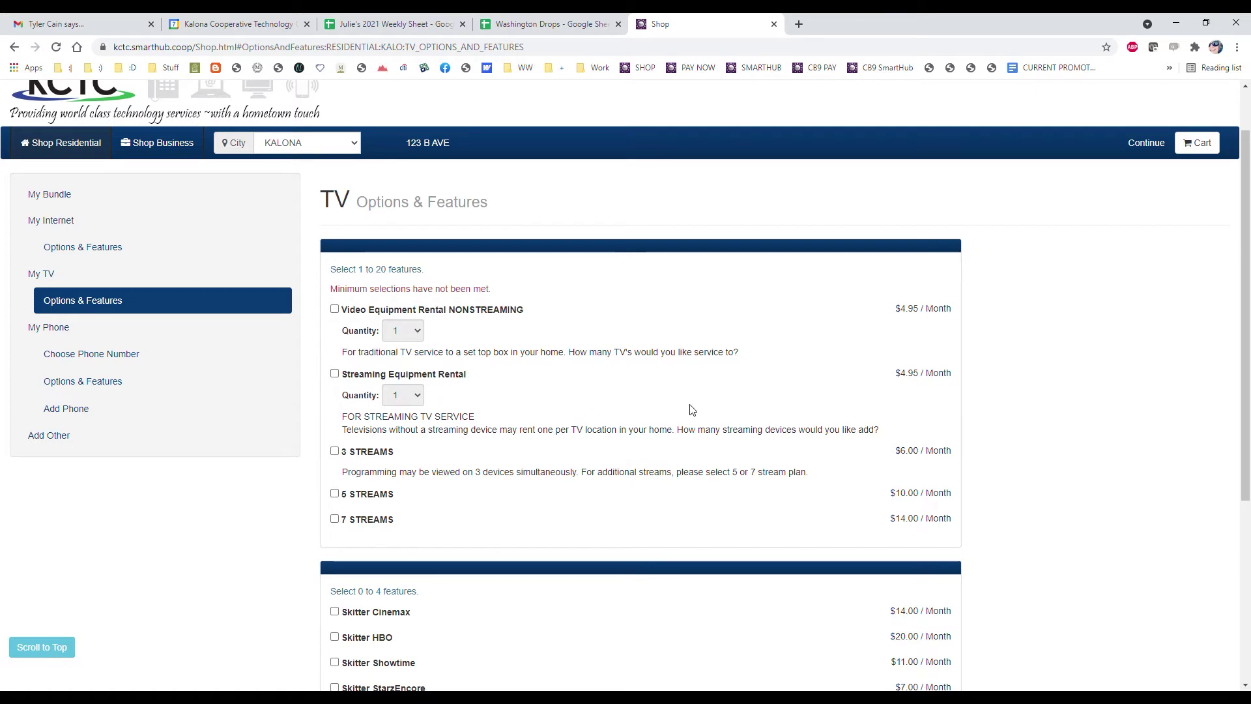
{"action": "left_click", "coordinate": [336, 374]}
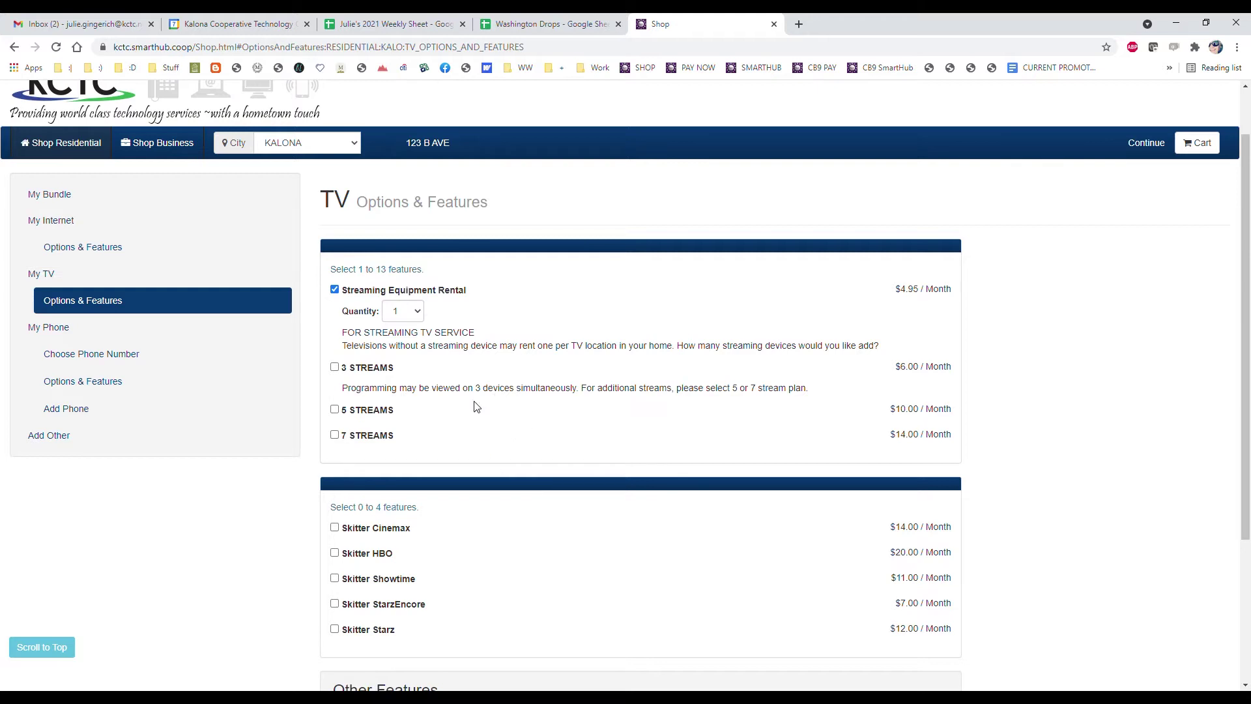
{"action": "left_click", "coordinate": [334, 367]}
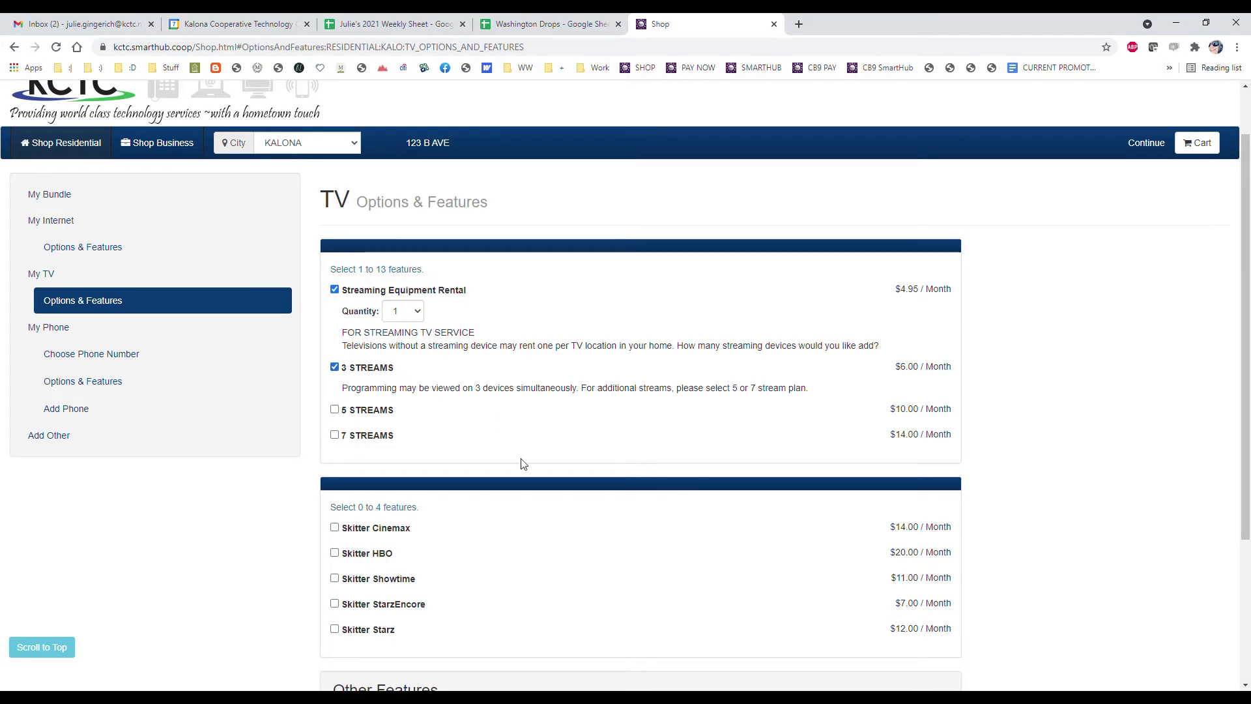
{"action": "scroll", "coordinate": [524, 464], "scroll_direction": "down", "scroll_amount": 1}
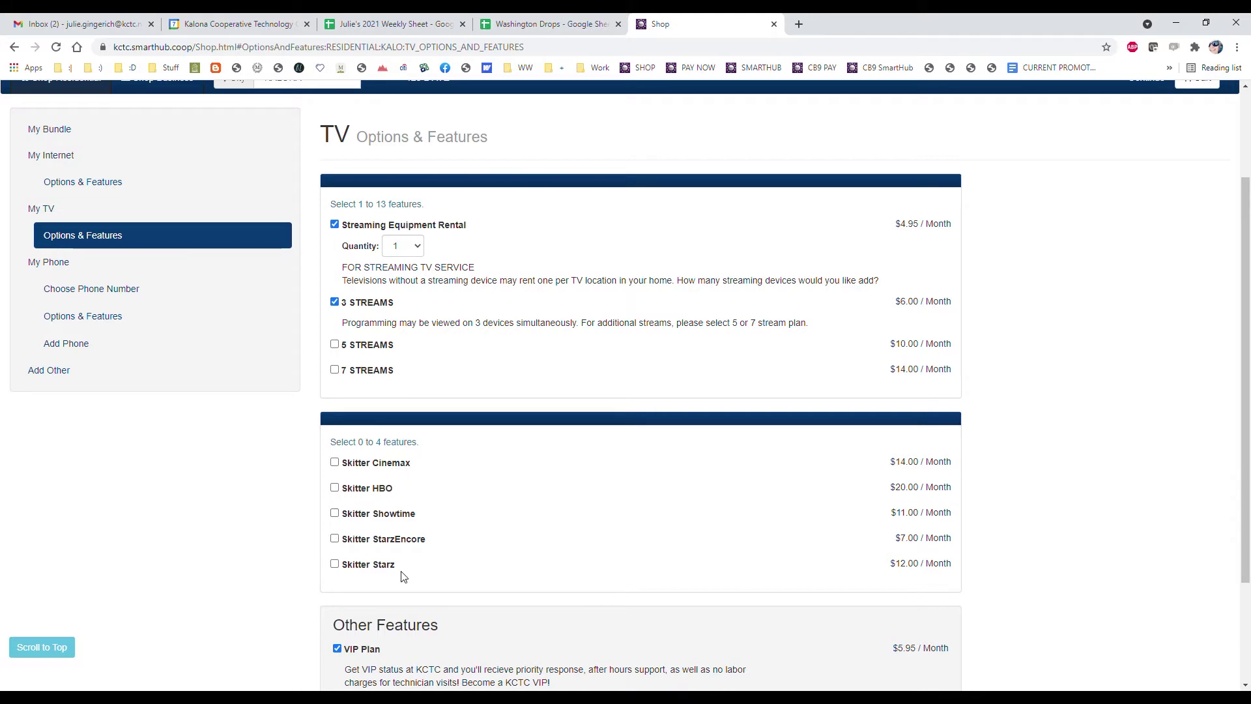
{"action": "scroll", "coordinate": [403, 574], "scroll_direction": "down", "scroll_amount": 1}
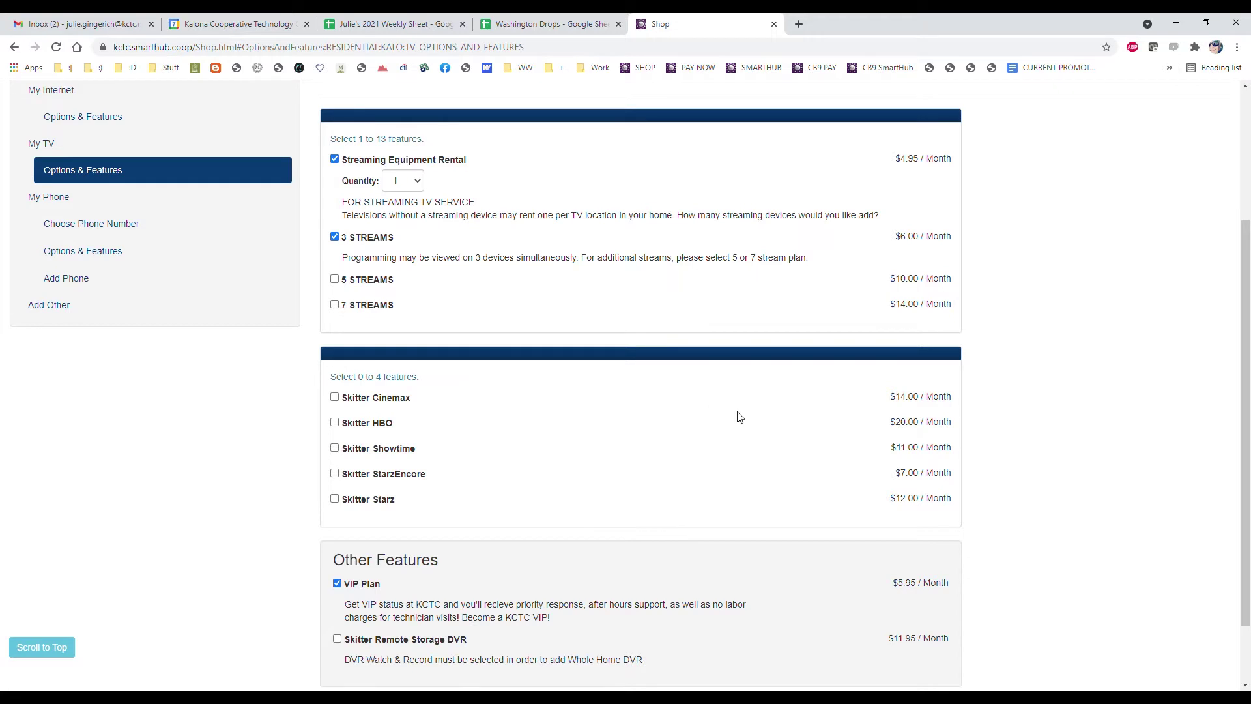
{"action": "scroll", "coordinate": [747, 411], "scroll_direction": "down", "scroll_amount": 1}
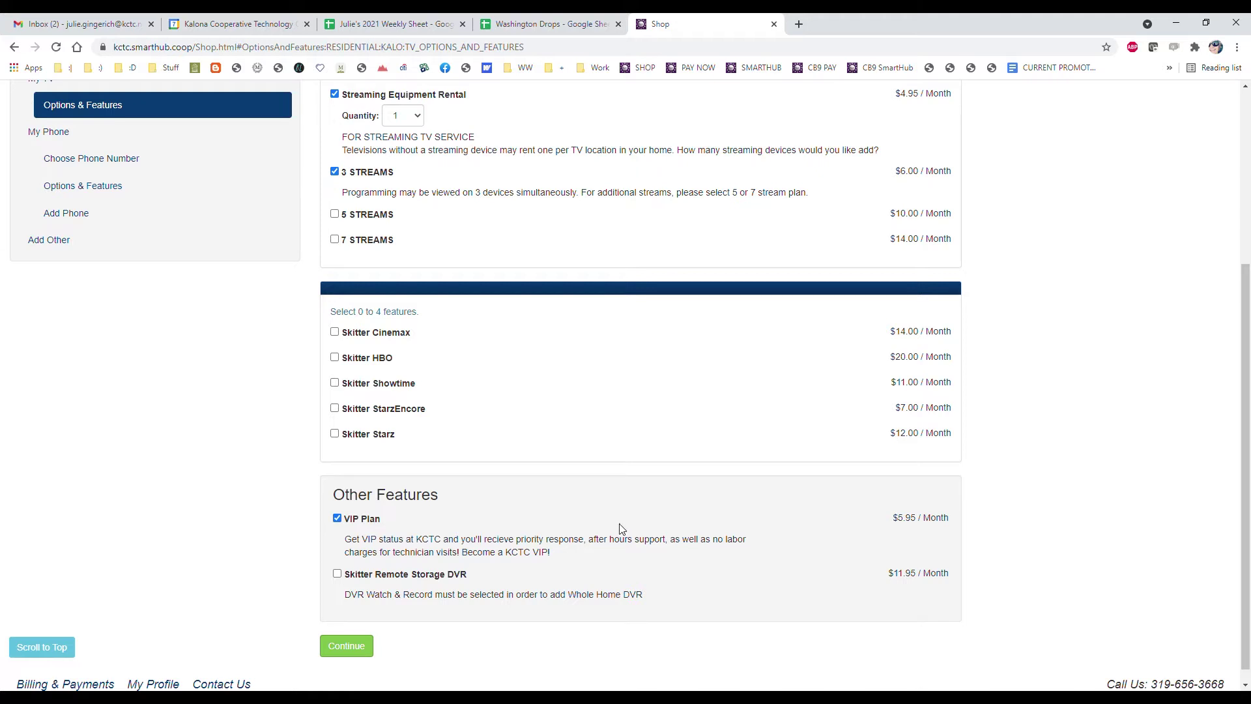
{"action": "left_click", "coordinate": [339, 576]}
{"action": "left_click", "coordinate": [63, 160]}
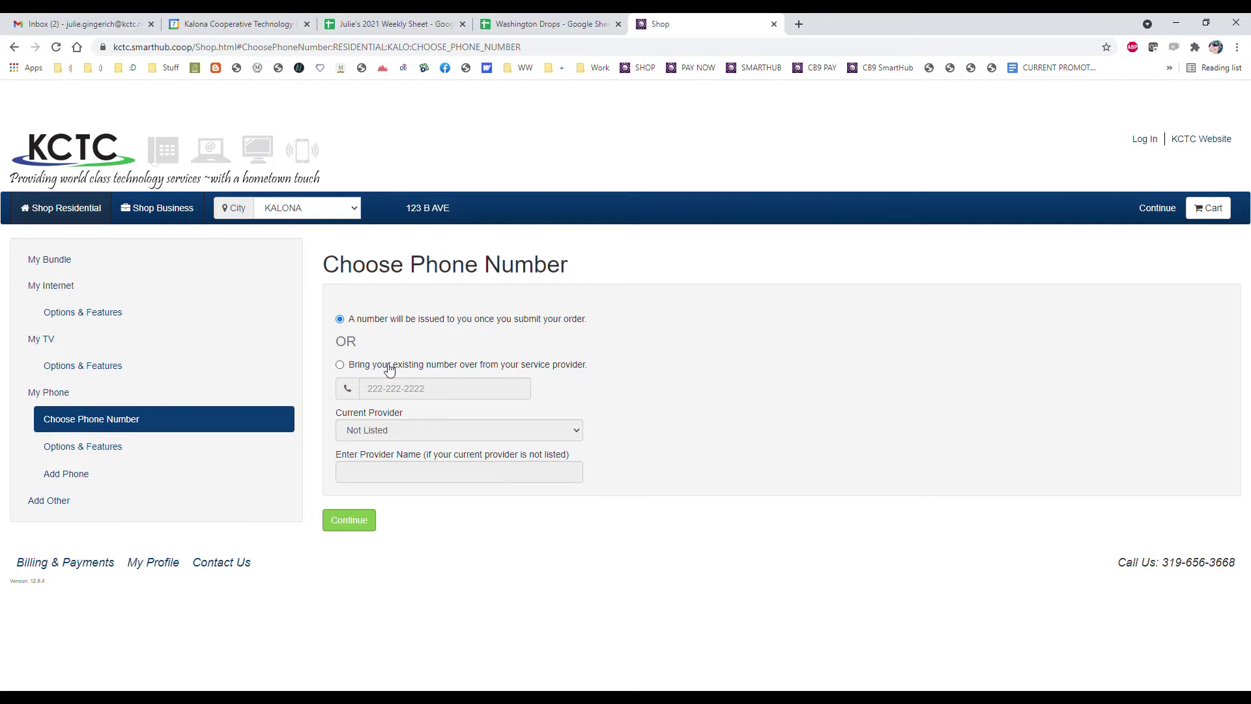
Choose a newly issued phone number instead of bringing an existing one
{"action": "left_click", "coordinate": [341, 365]}
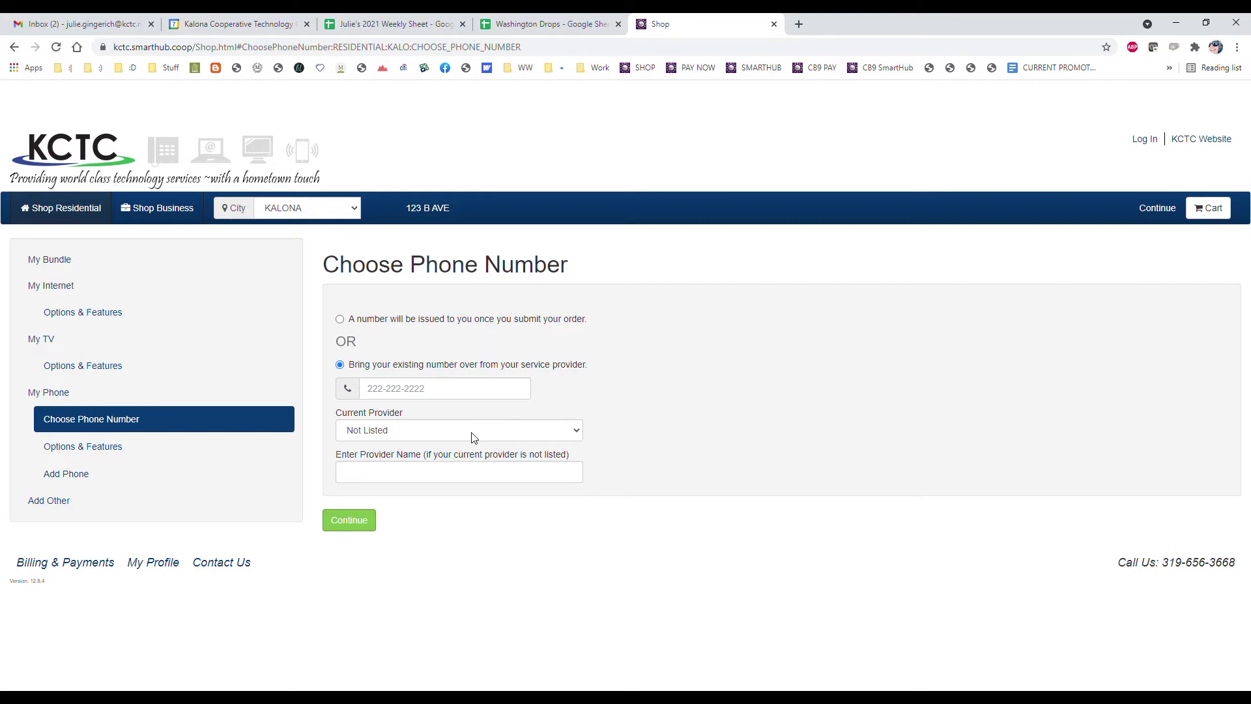
{"action": "left_click", "coordinate": [351, 322]}
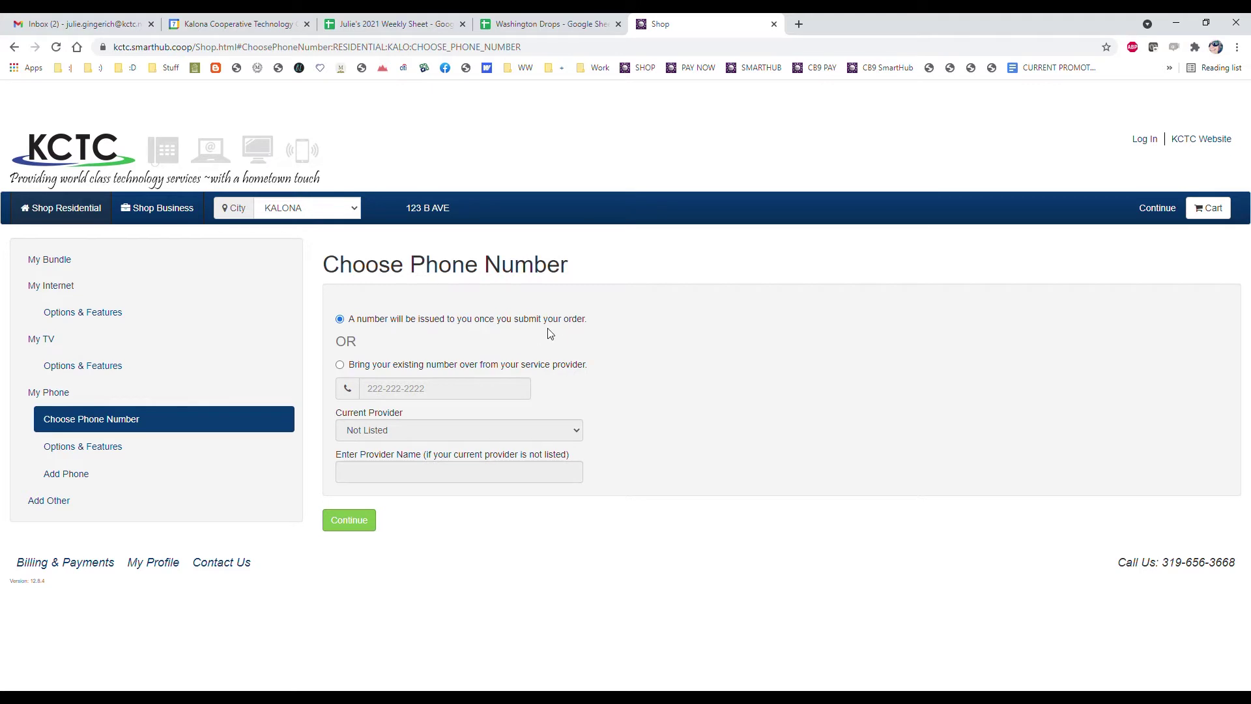
{"action": "left_click", "coordinate": [100, 449]}
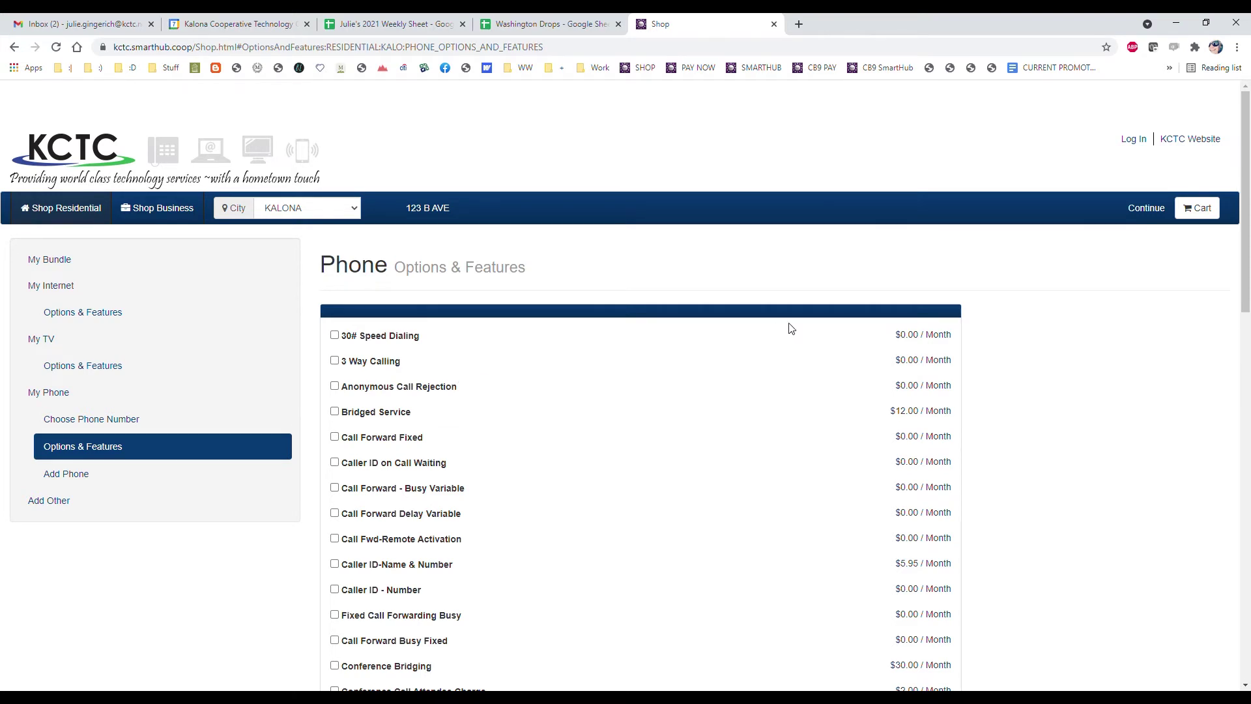
Add Caller ID-Name & Number to the phone, review the remaining features, and go to Add Phone
{"action": "scroll", "coordinate": [791, 327], "scroll_direction": "down", "scroll_amount": 1}
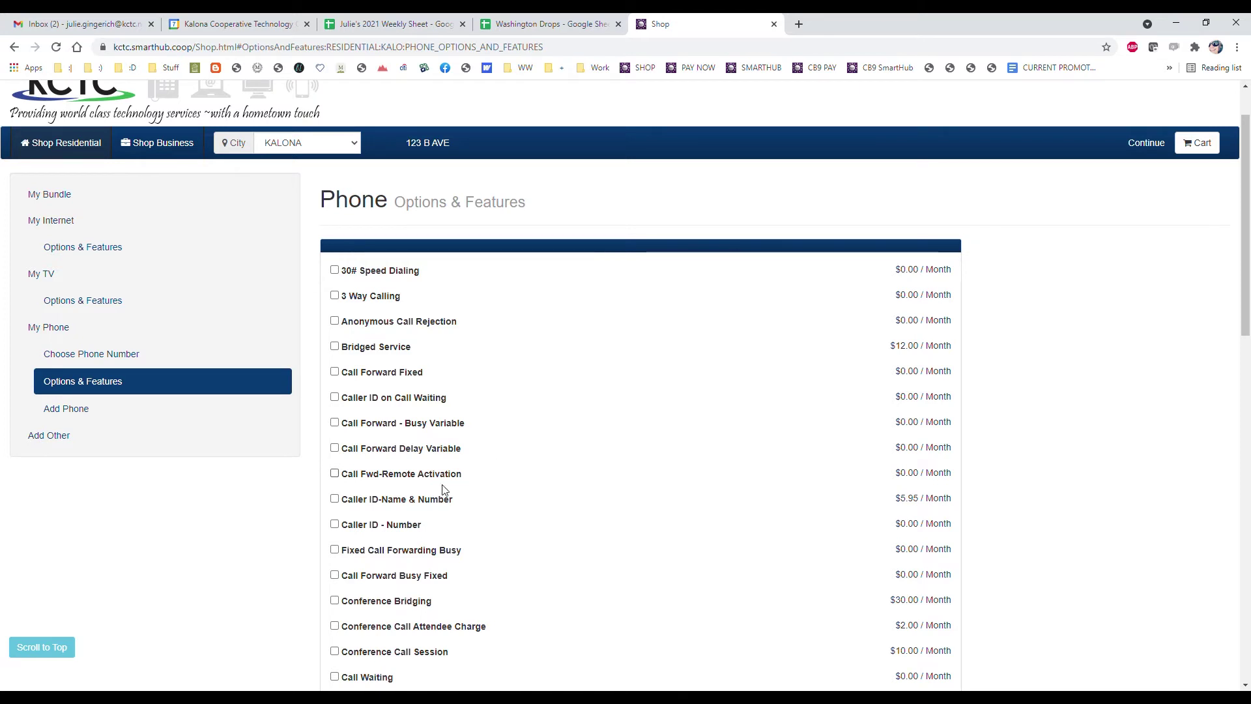
{"action": "left_click", "coordinate": [334, 498]}
{"action": "scroll", "coordinate": [573, 512], "scroll_direction": "down", "scroll_amount": 1}
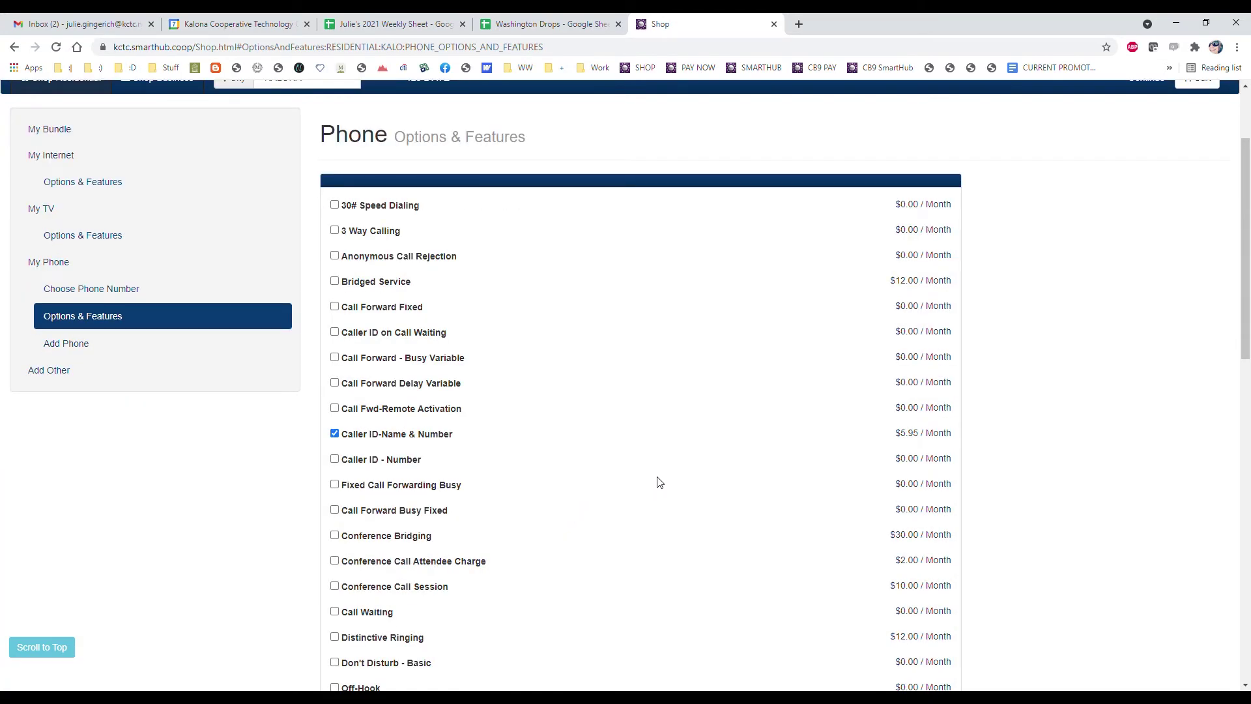
{"action": "scroll", "coordinate": [647, 486], "scroll_direction": "down", "scroll_amount": 2}
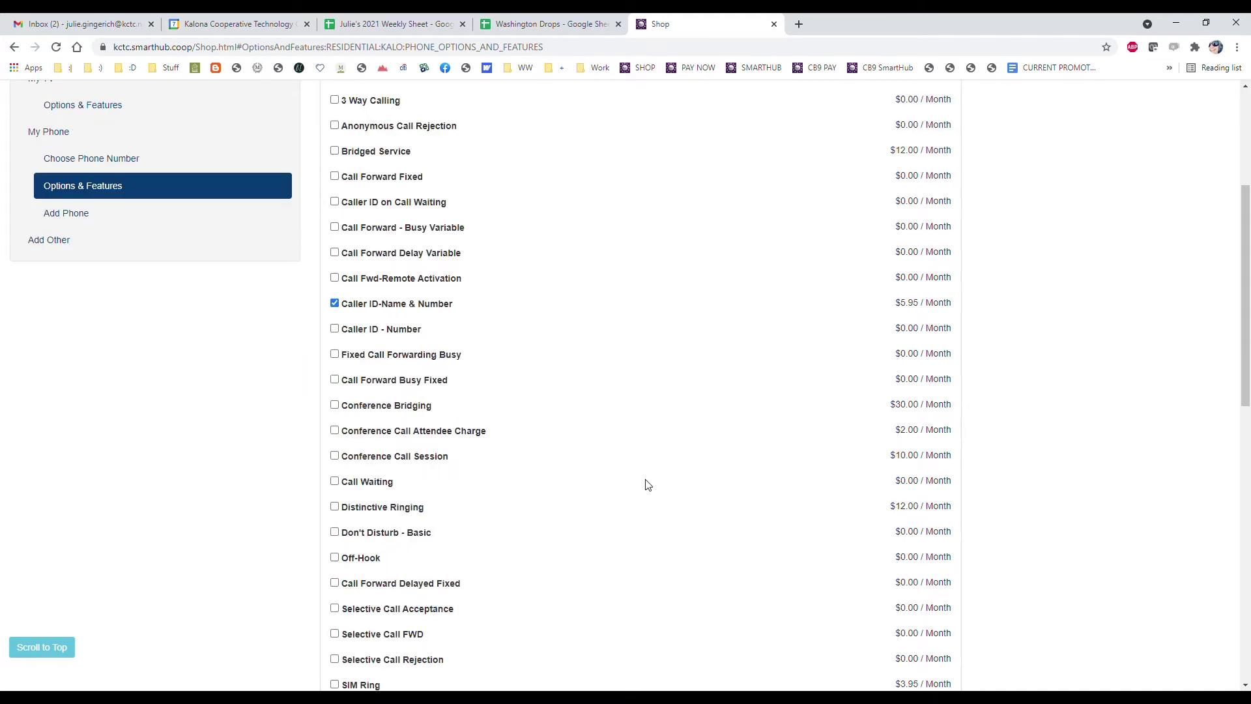
{"action": "scroll", "coordinate": [649, 480], "scroll_direction": "down", "scroll_amount": 3}
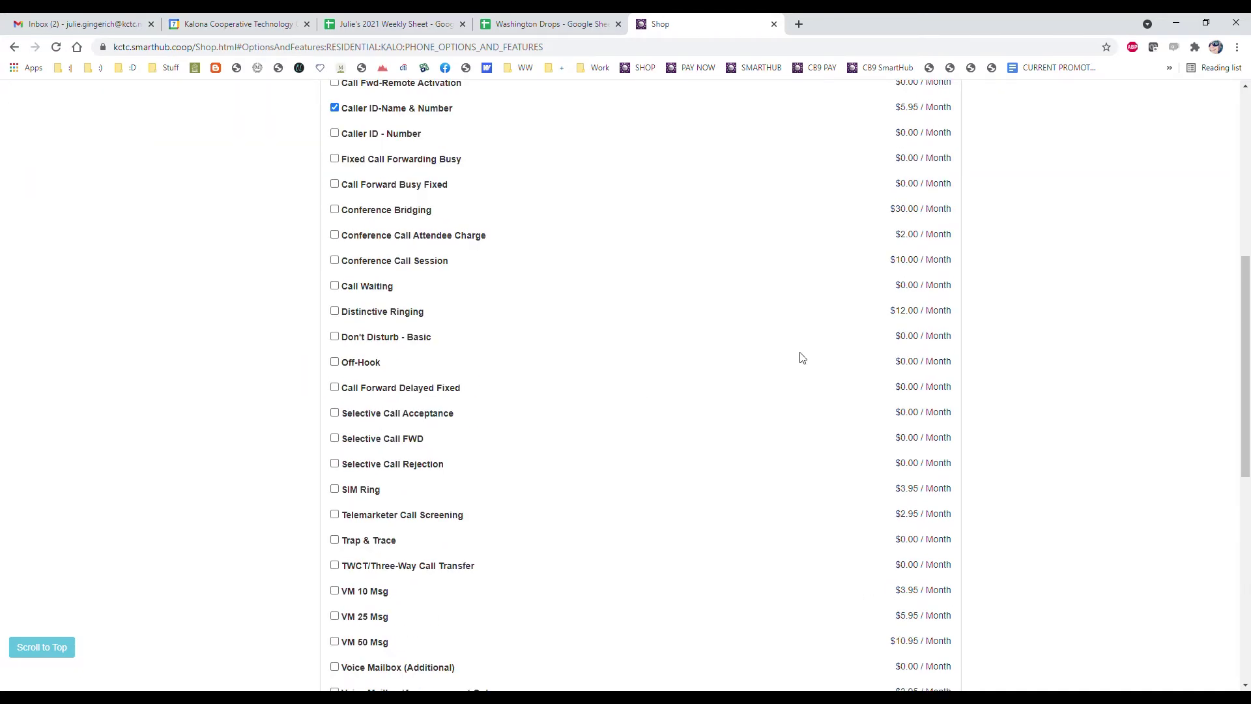
{"action": "scroll", "coordinate": [515, 515], "scroll_direction": "down", "scroll_amount": 1}
{"action": "scroll", "coordinate": [624, 435], "scroll_direction": "down", "scroll_amount": 2}
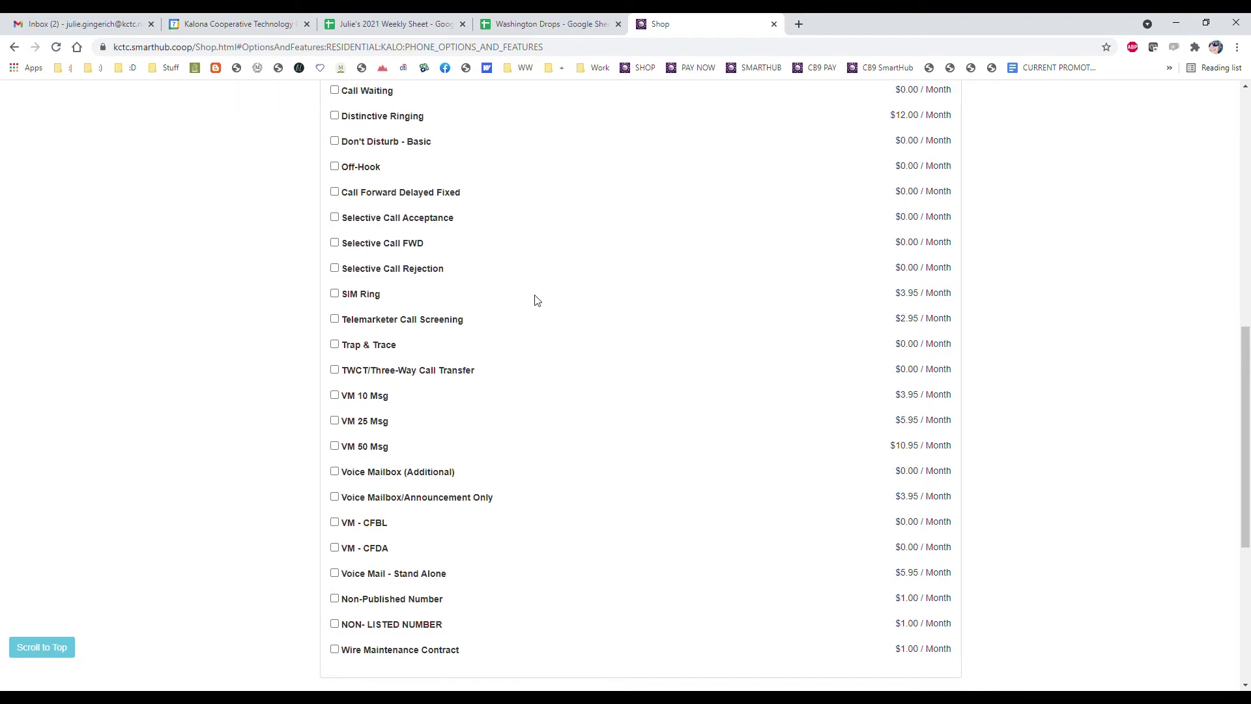
{"action": "scroll", "coordinate": [537, 299], "scroll_direction": "up", "scroll_amount": 7}
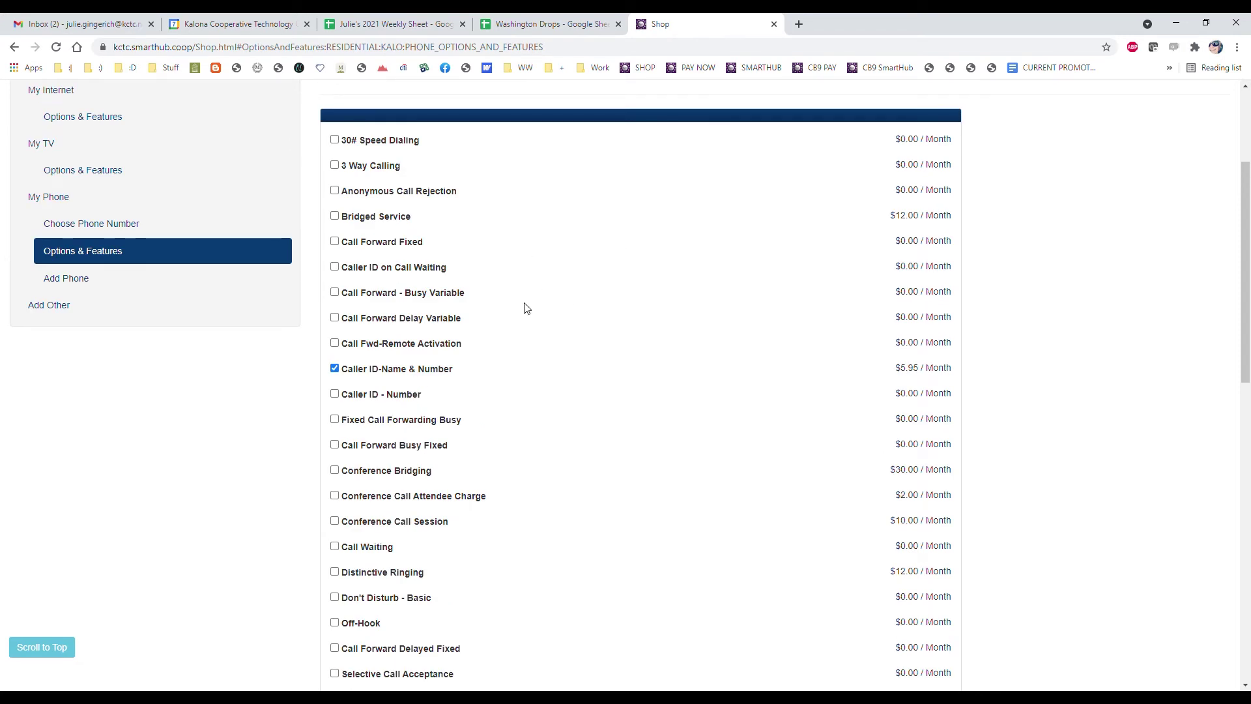
{"action": "left_click", "coordinate": [92, 281]}
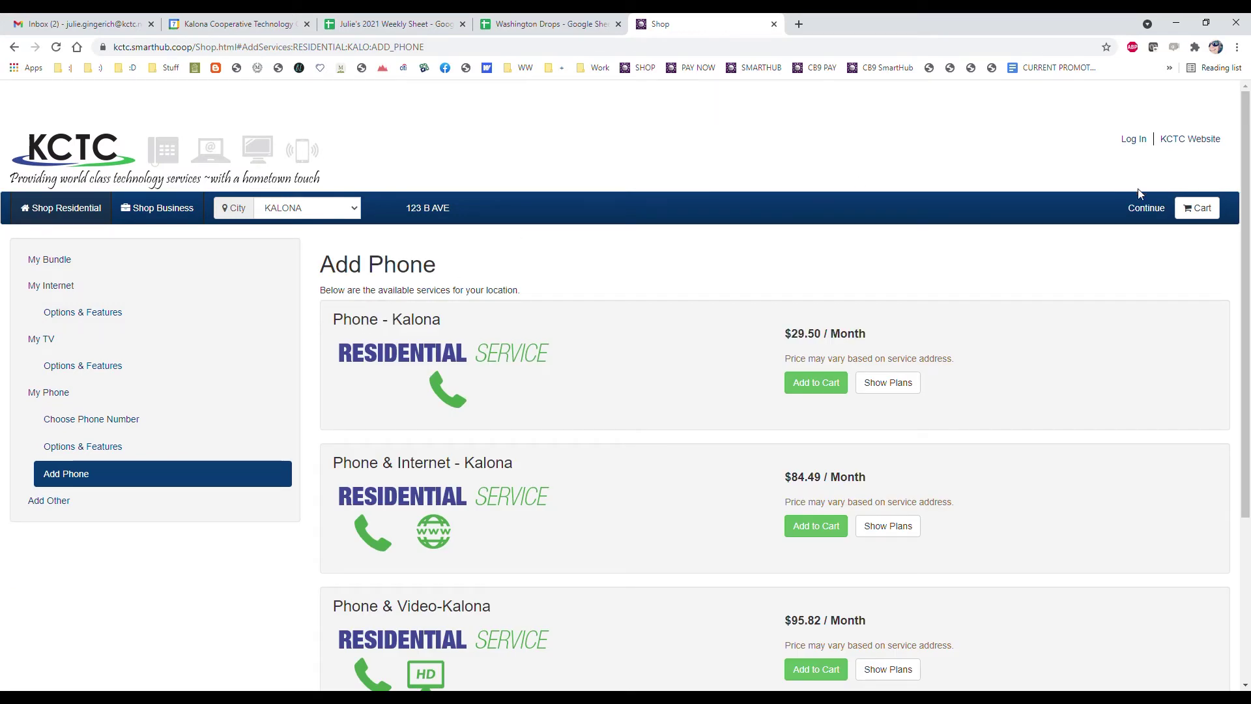
Review the cart totals and start checking out the order
{"action": "left_click", "coordinate": [1214, 209]}
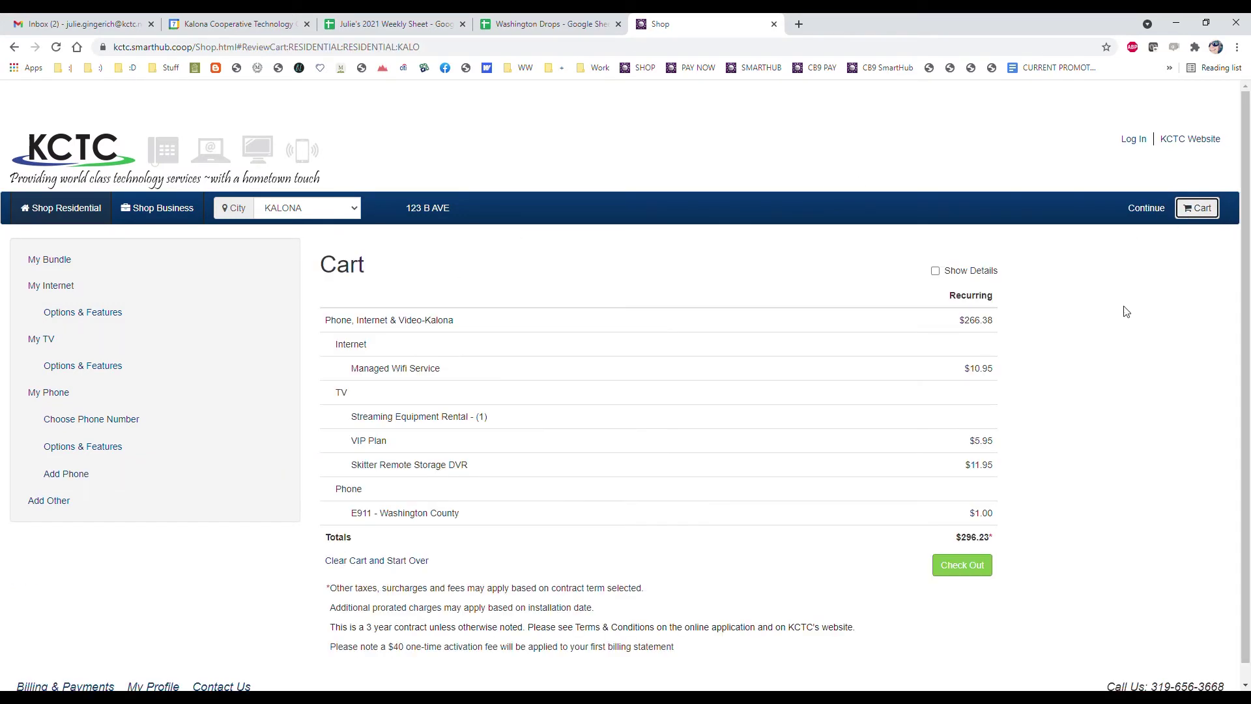
{"action": "left_click", "coordinate": [977, 565]}
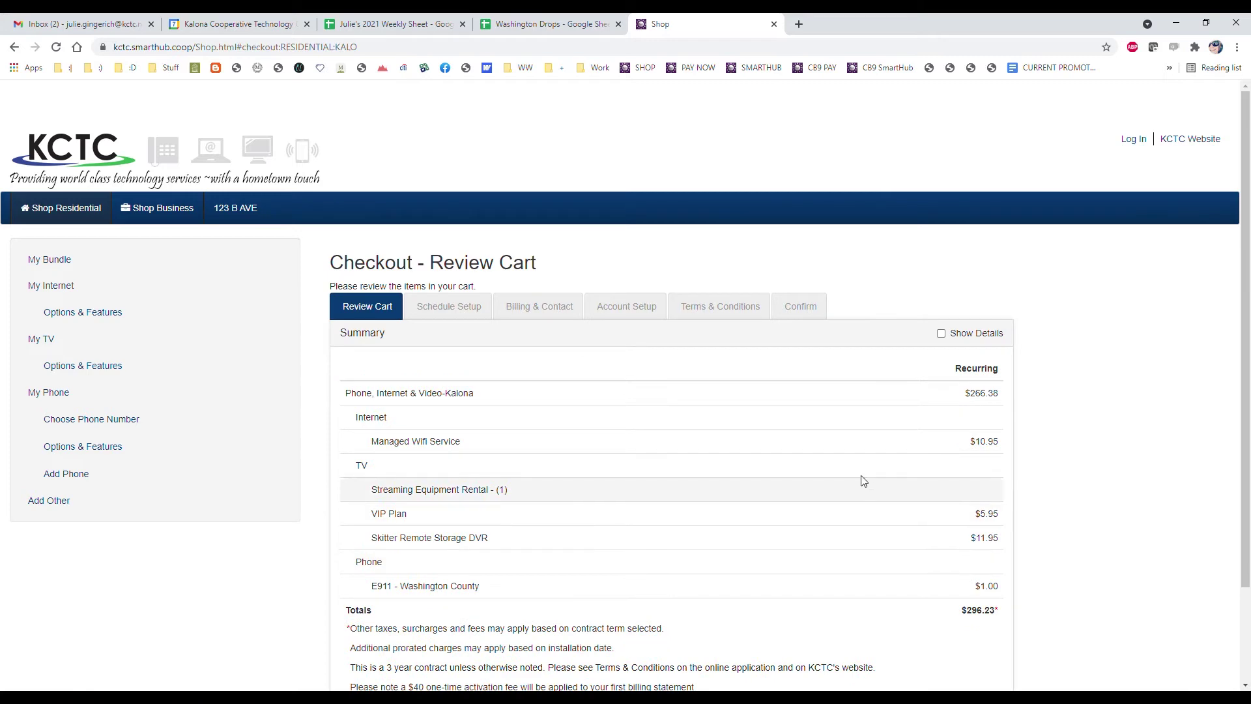
{"action": "scroll", "coordinate": [862, 411], "scroll_direction": "down", "scroll_amount": 2}
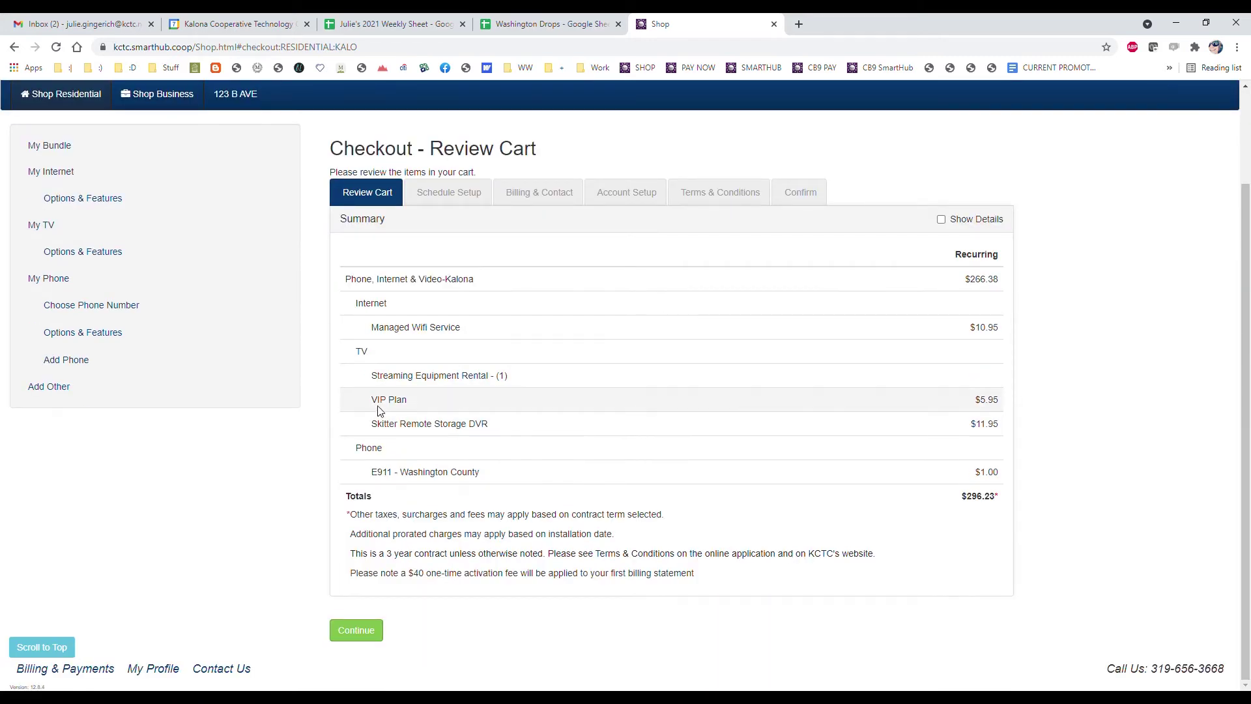
Accept the cart, keep the next available setup date, and submit the billing and contact details
{"action": "left_click", "coordinate": [360, 630]}
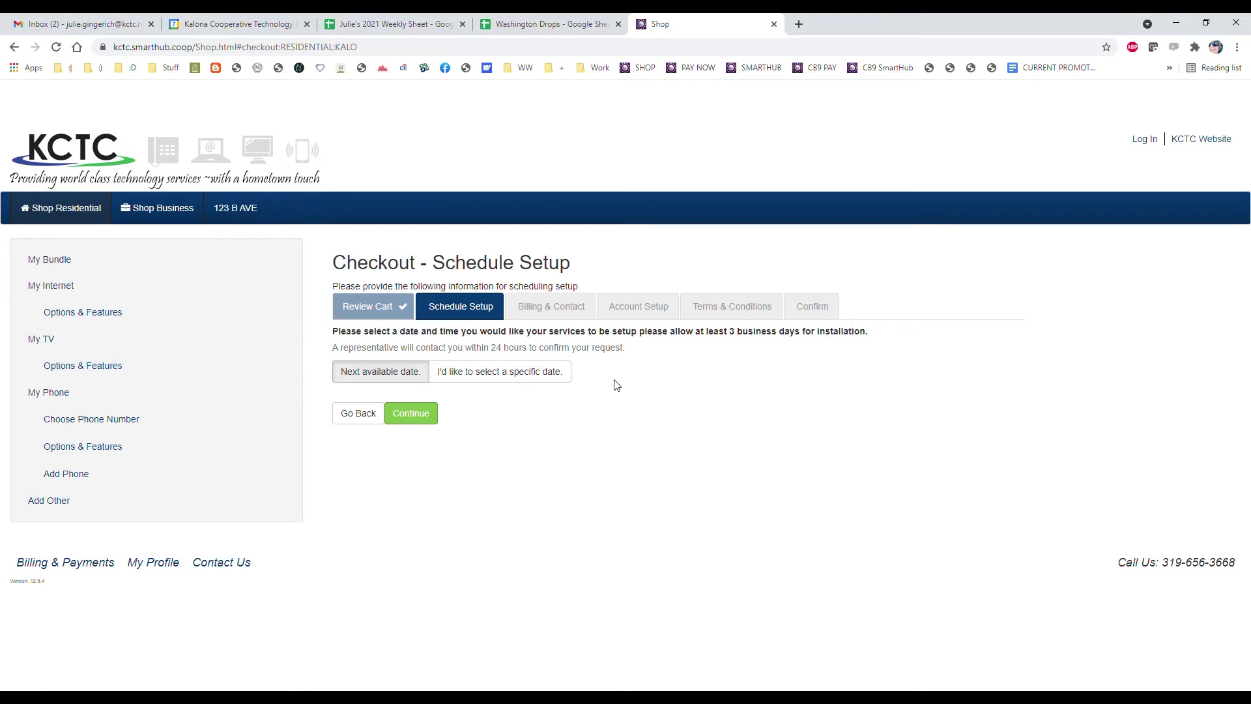
{"action": "left_click", "coordinate": [416, 417]}
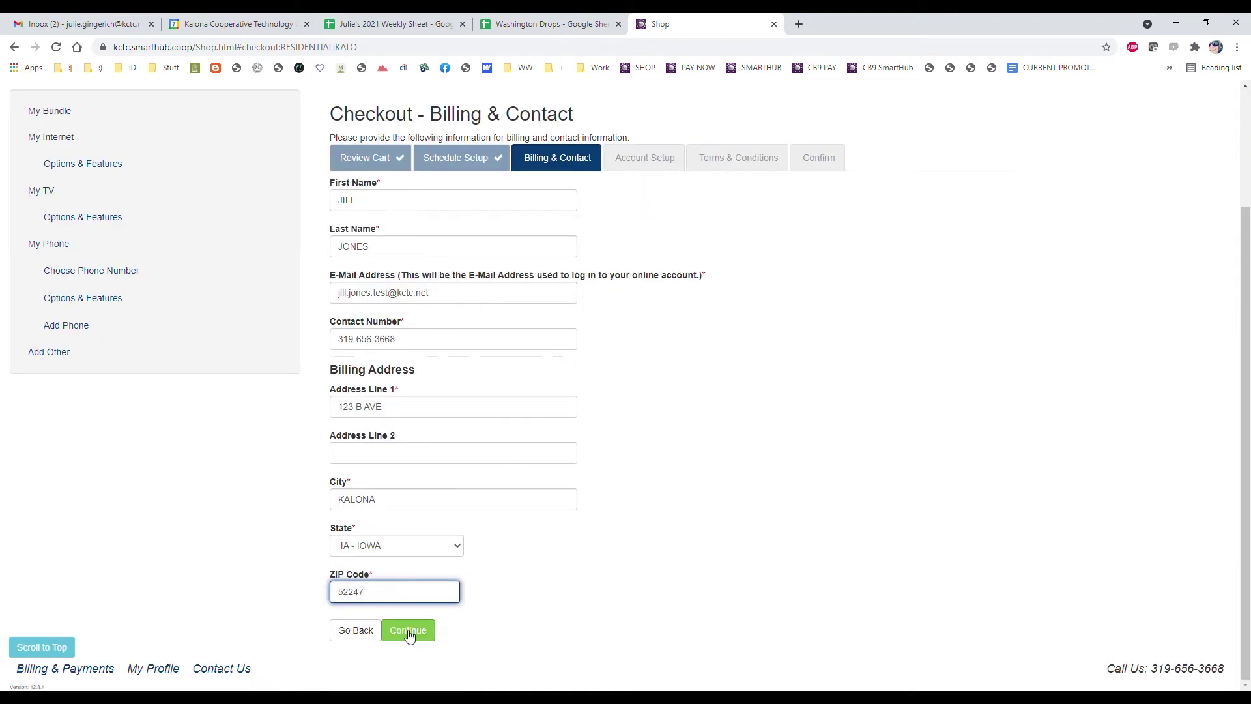
{"action": "left_click", "coordinate": [406, 631]}
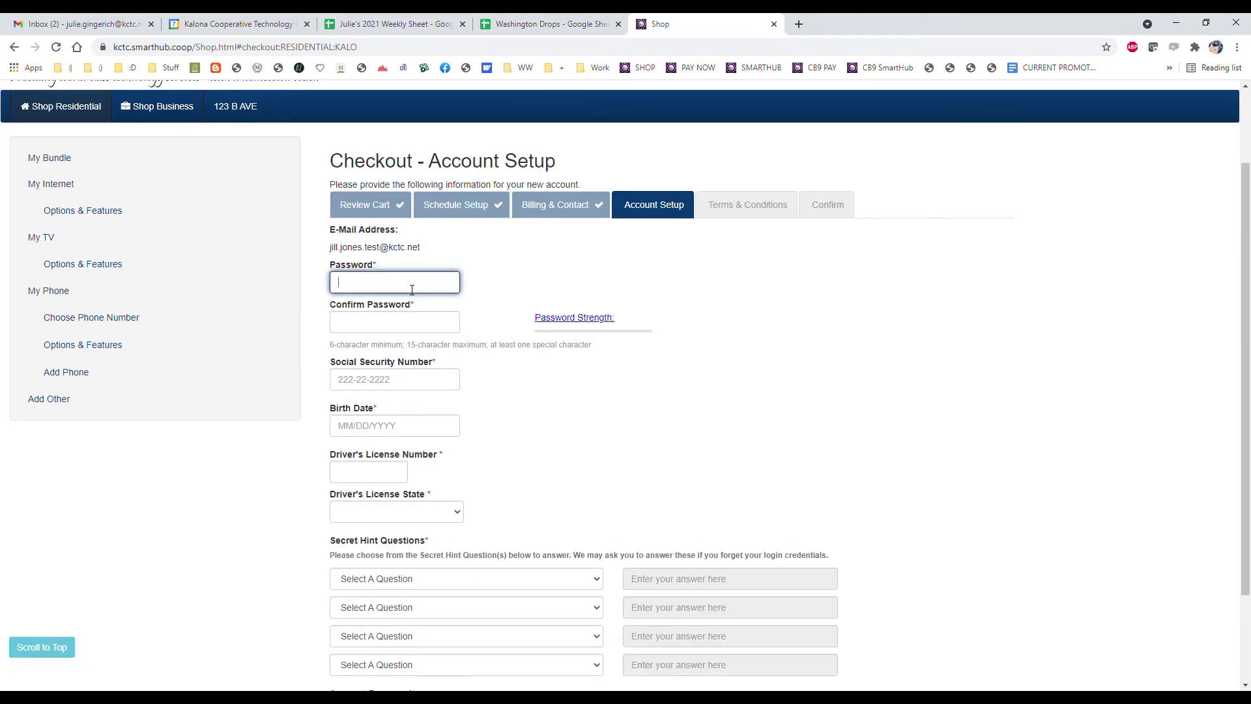
Enter and confirm the account password, then fill in the social security number
{"action": "type", "text": "•••"}
{"action": "left_click", "coordinate": [415, 326]}
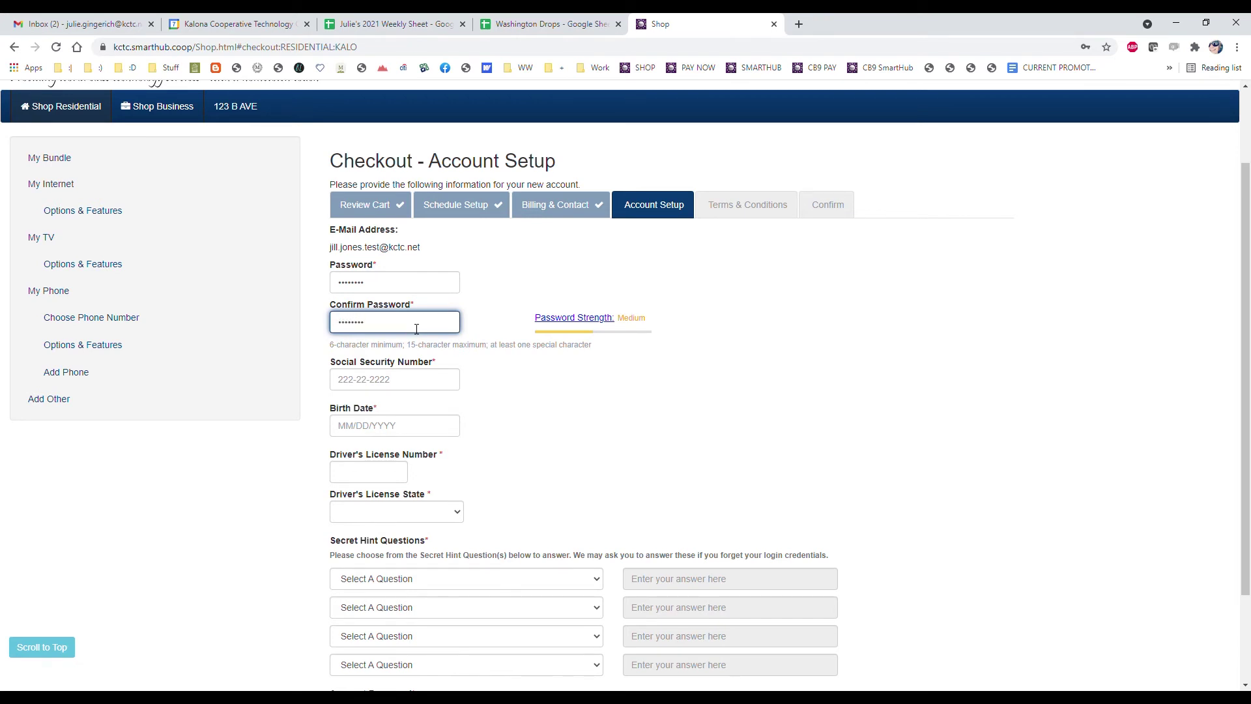
{"action": "left_click", "coordinate": [418, 388]}
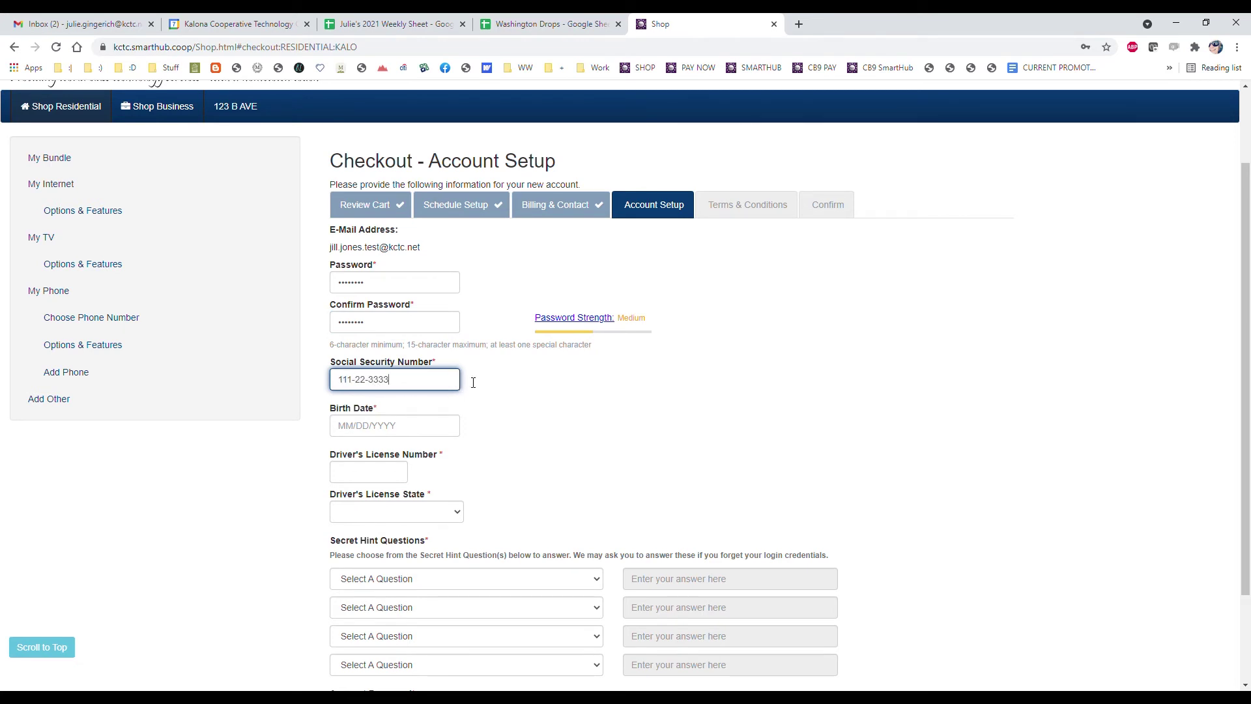
Enter the birth date and driver's license number, and set the license state to IA - IOWA
{"action": "left_click", "coordinate": [428, 426]}
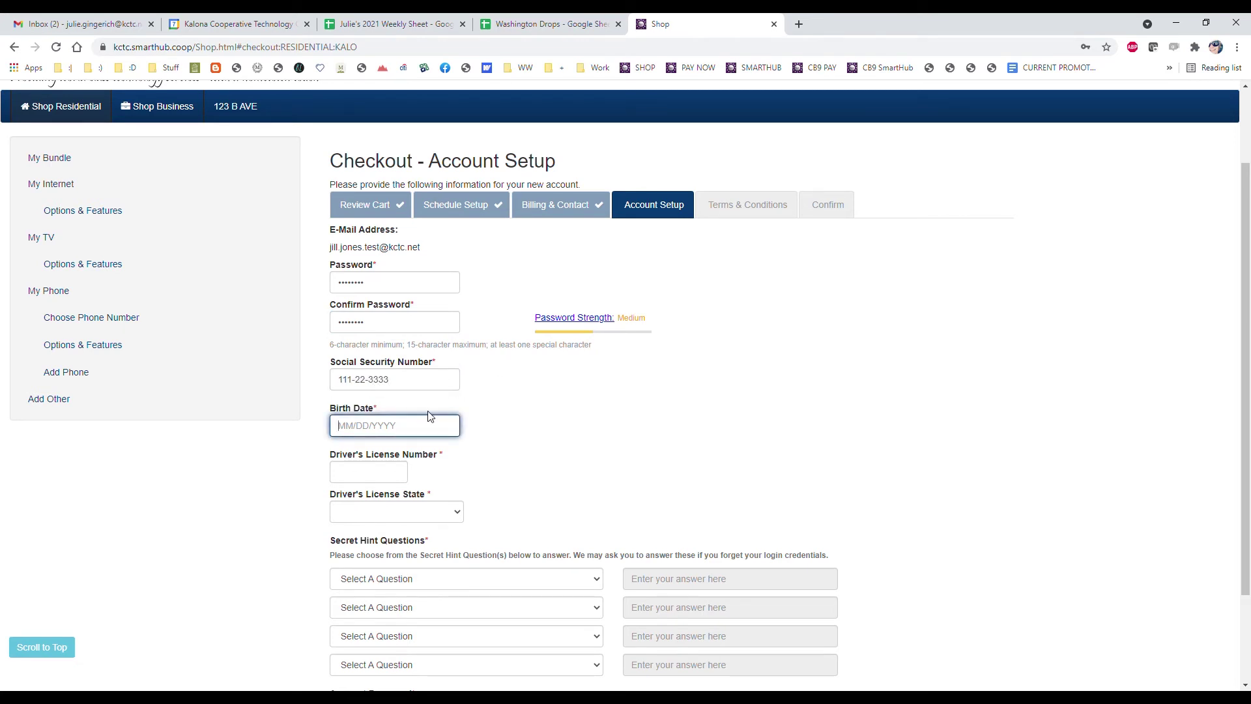
{"action": "type", "text": "01/02/1980"}
{"action": "left_click", "coordinate": [407, 477]}
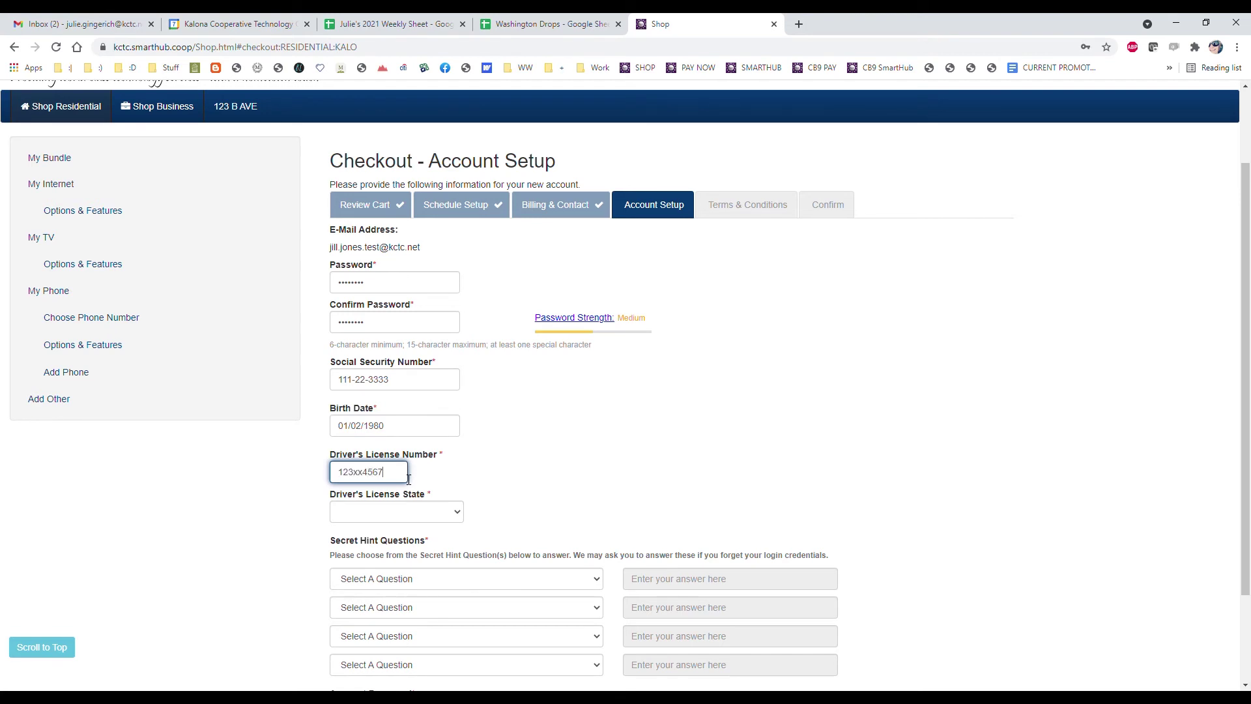
{"action": "left_click", "coordinate": [419, 512]}
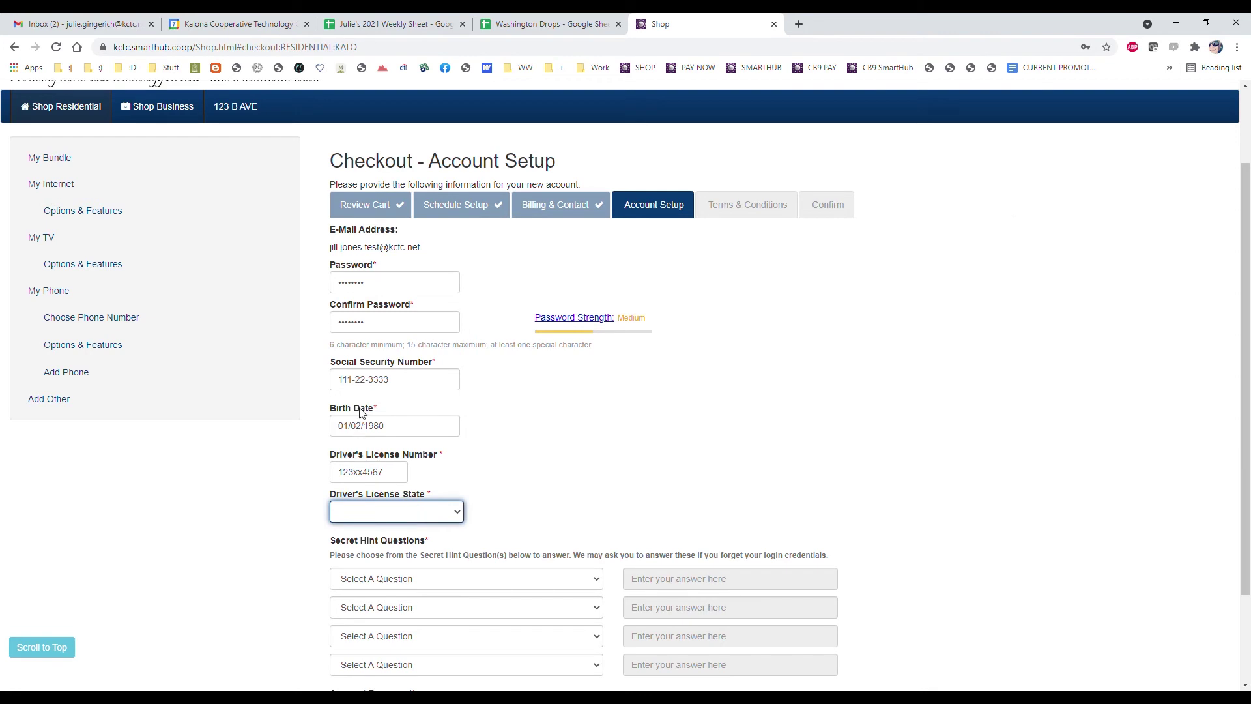
{"action": "key", "text": "i"}
{"action": "scroll", "coordinate": [561, 485], "scroll_direction": "down", "scroll_amount": 2}
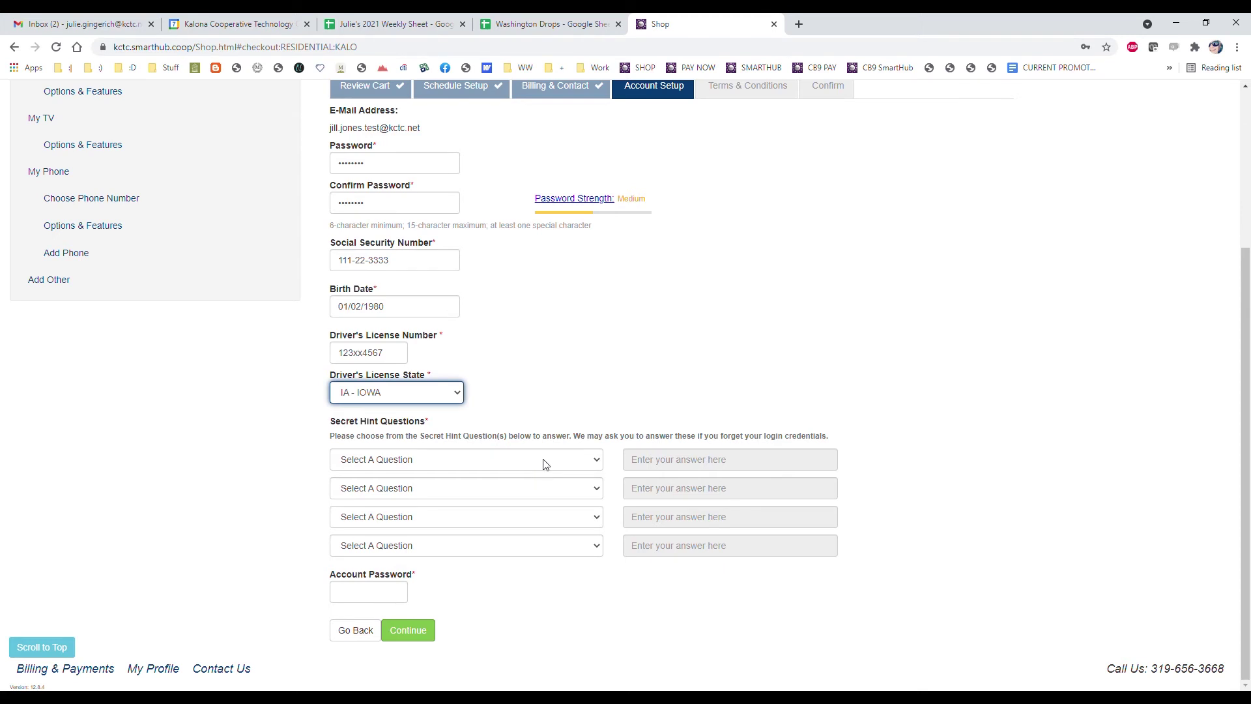
Choose 'City of Birth?' and 'Your first job?' as the first two hint questions and answer each
{"action": "key", "text": "Tab"}
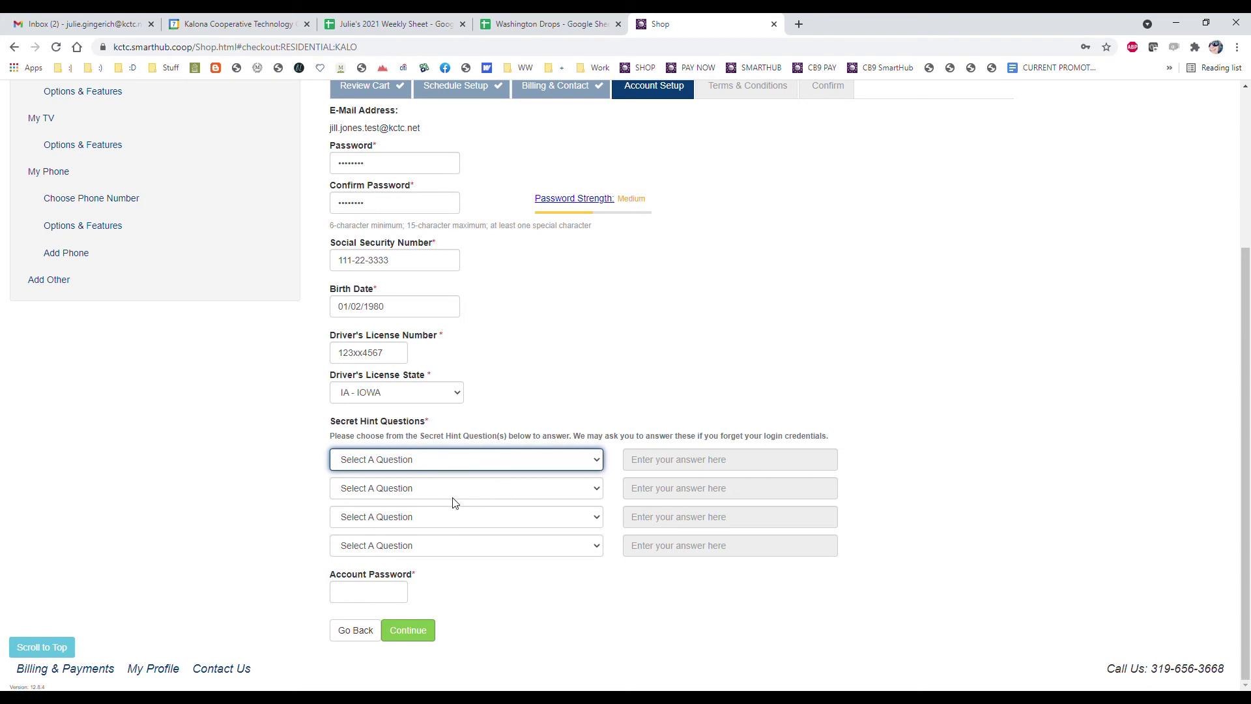
{"action": "key", "text": "Down"}
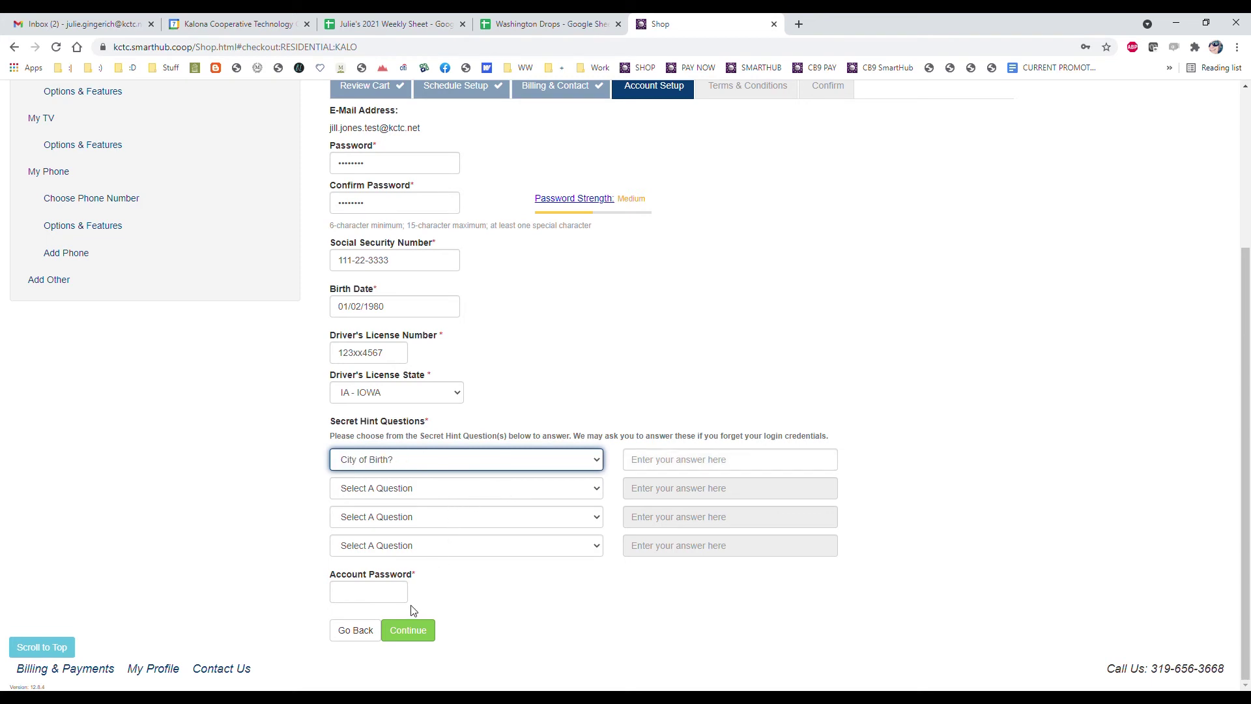
{"action": "left_click", "coordinate": [659, 471]}
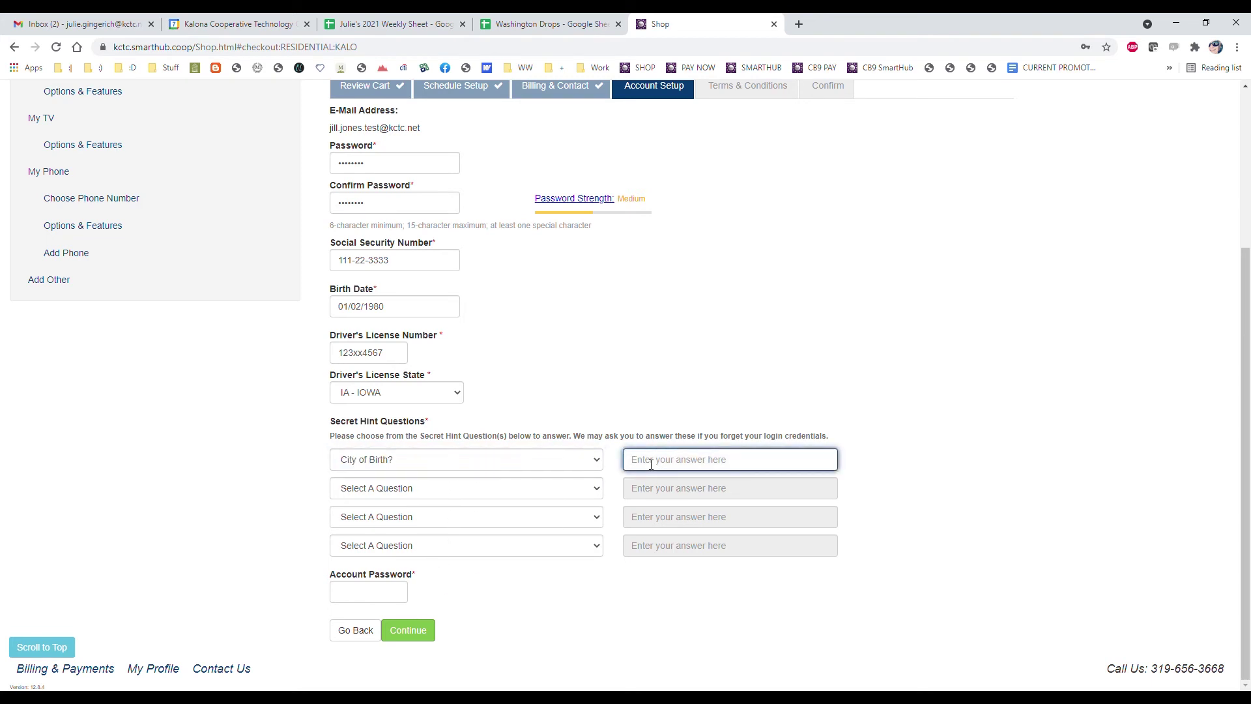
{"action": "type", "text": "KALONA"}
{"action": "key", "text": "Tab"}
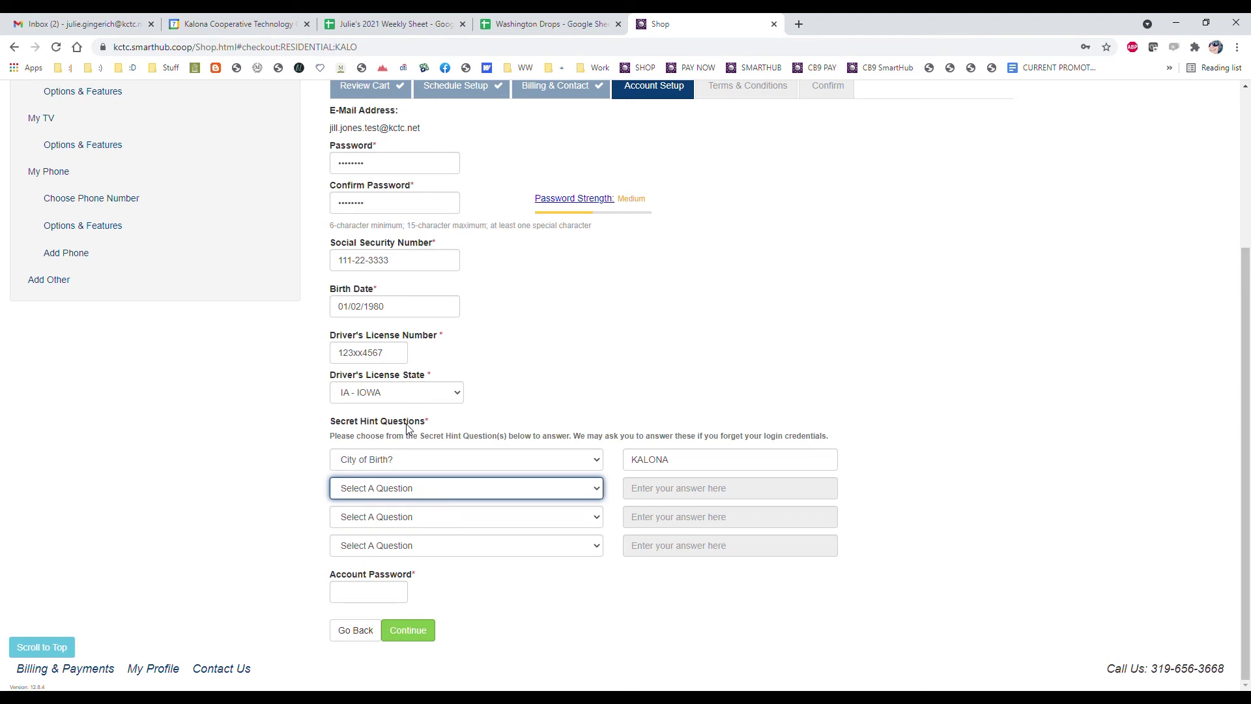
{"action": "key", "text": "Down"}
{"action": "left_click", "coordinate": [741, 500]}
{"action": "type", "text": "BAB"}
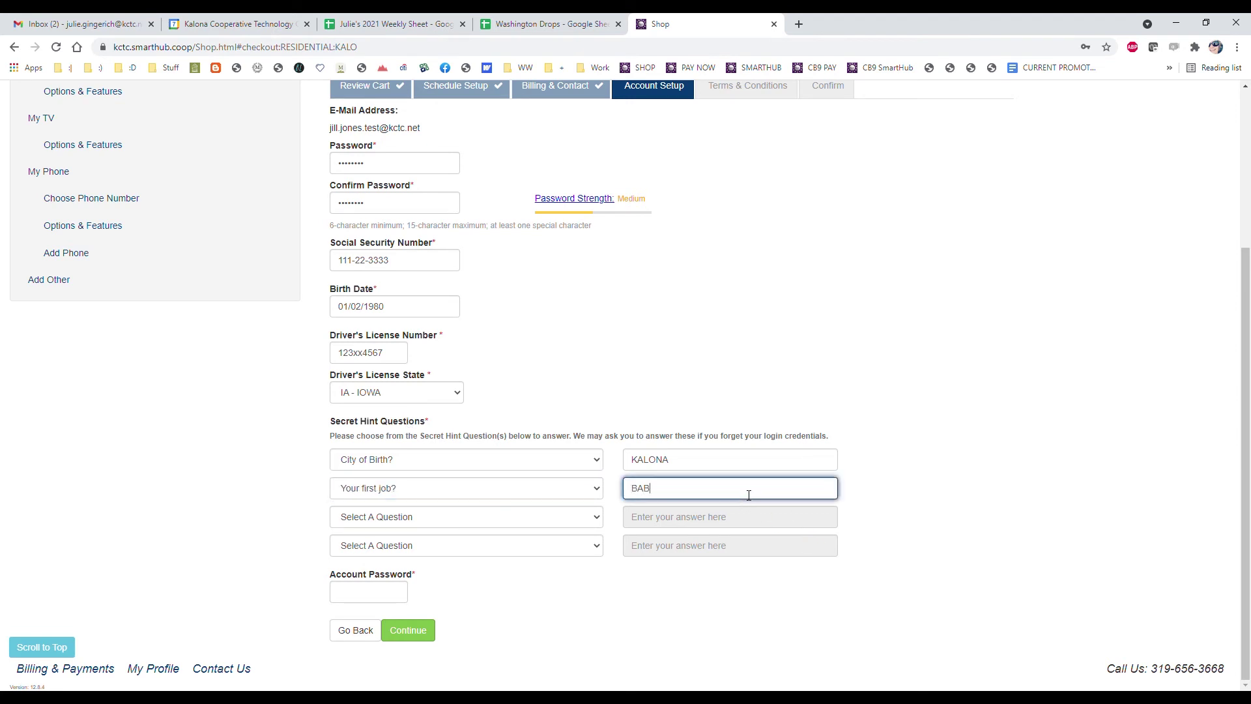
{"action": "type", "text": "YSITTER"}
Choose 'PIN#?' and 'Name of your childhood friend?' as the third and fourth hint questions with answers
{"action": "key", "text": "Tab"}
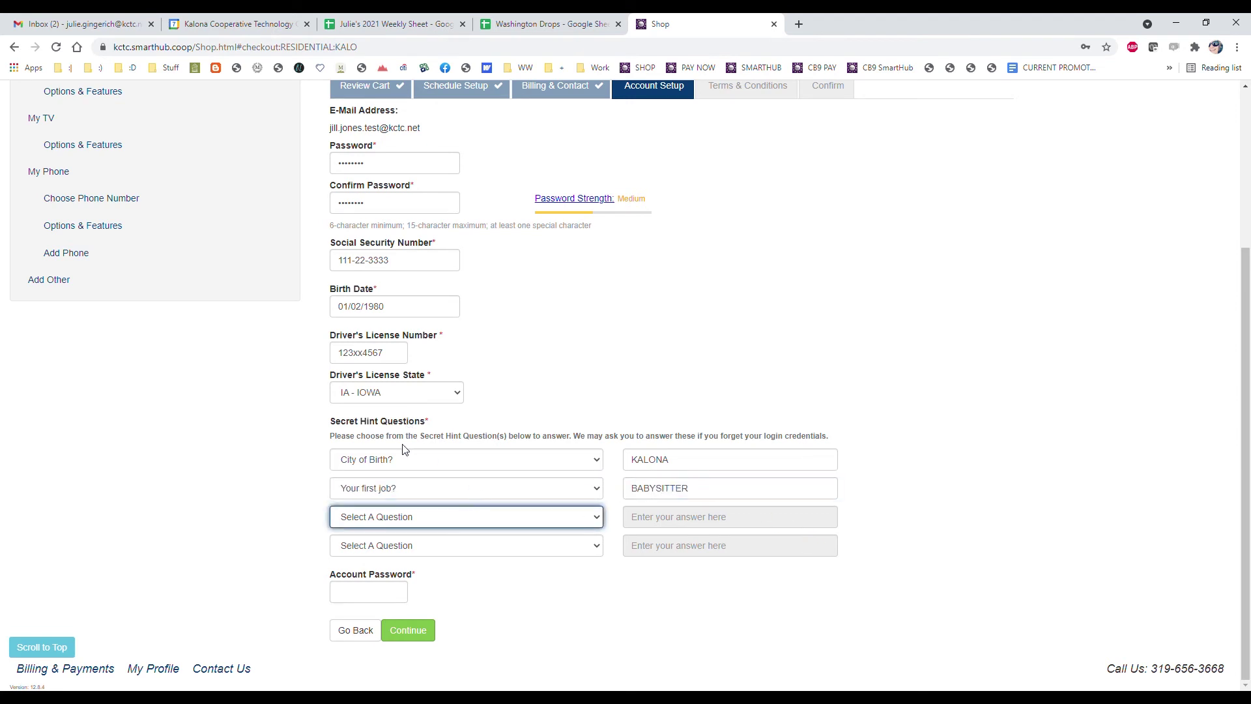
{"action": "key", "text": "Down"}
{"action": "key", "text": "Tab"}
{"action": "type", "text": "1234"}
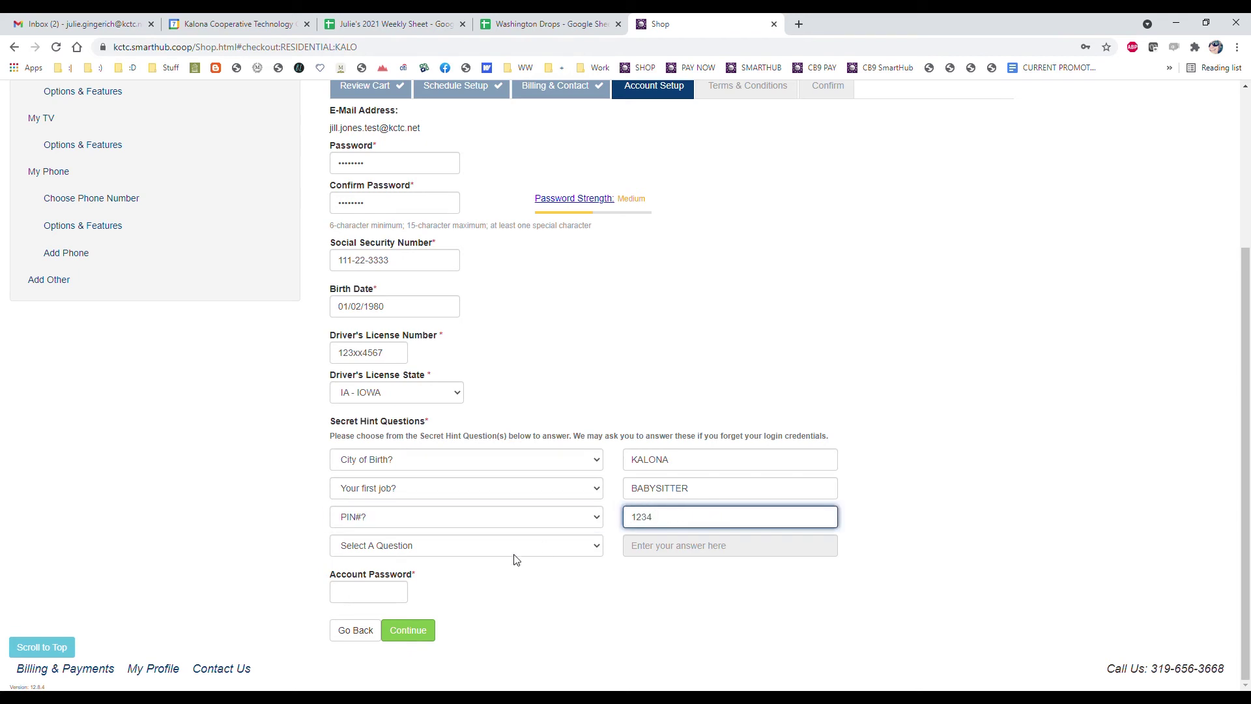
{"action": "key", "text": "Tab"}
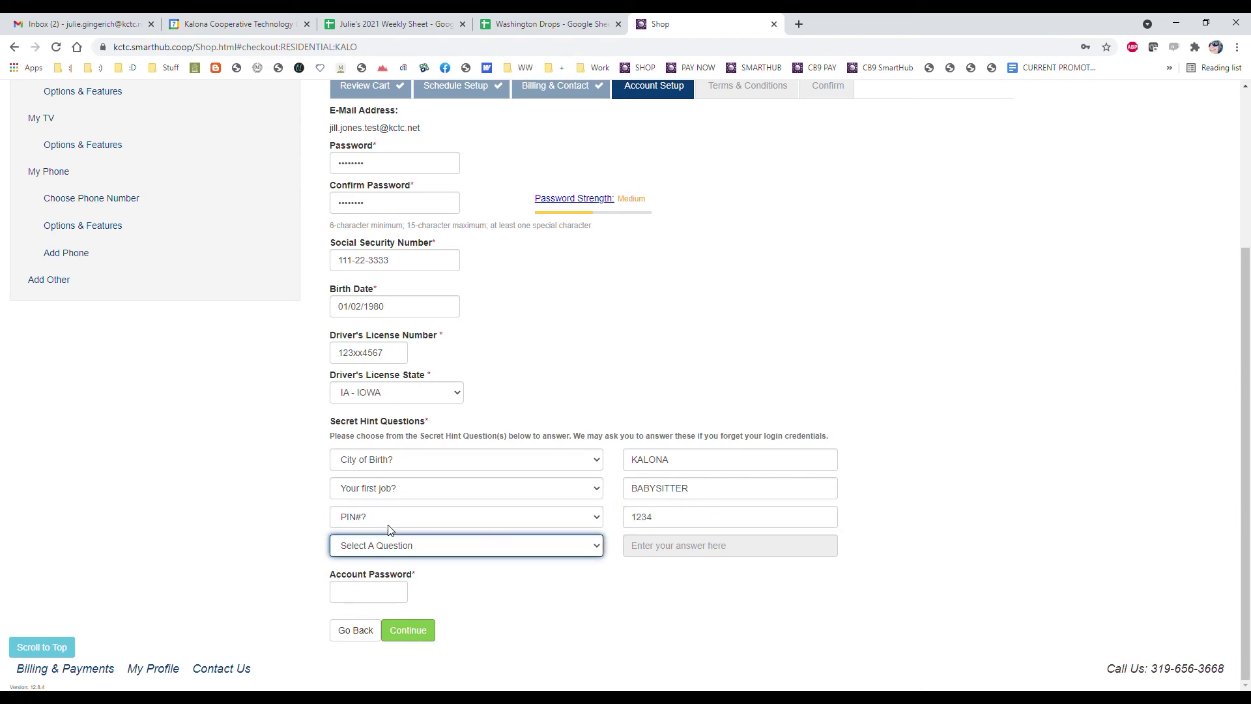
{"action": "key", "text": "Down"}
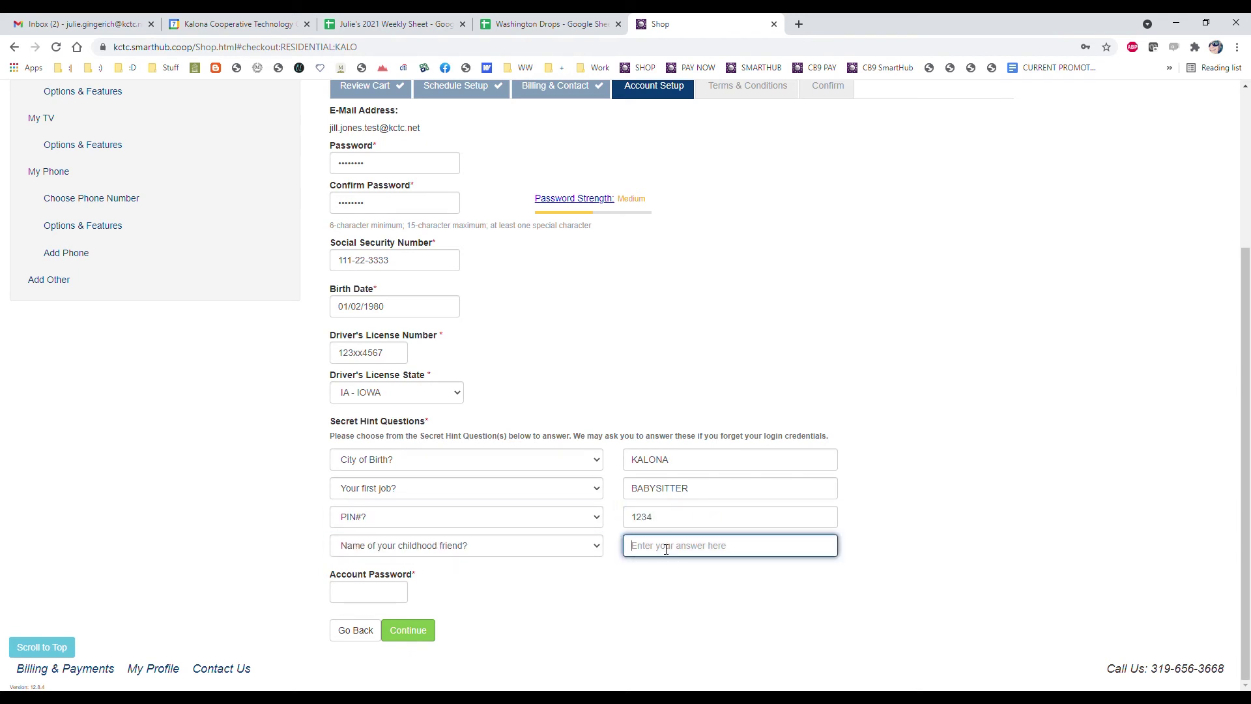
{"action": "type", "text": "SARAH"}
Type the account password, correcting a mistyped entry, and continue to Terms & Conditions
{"action": "left_click", "coordinate": [377, 593]}
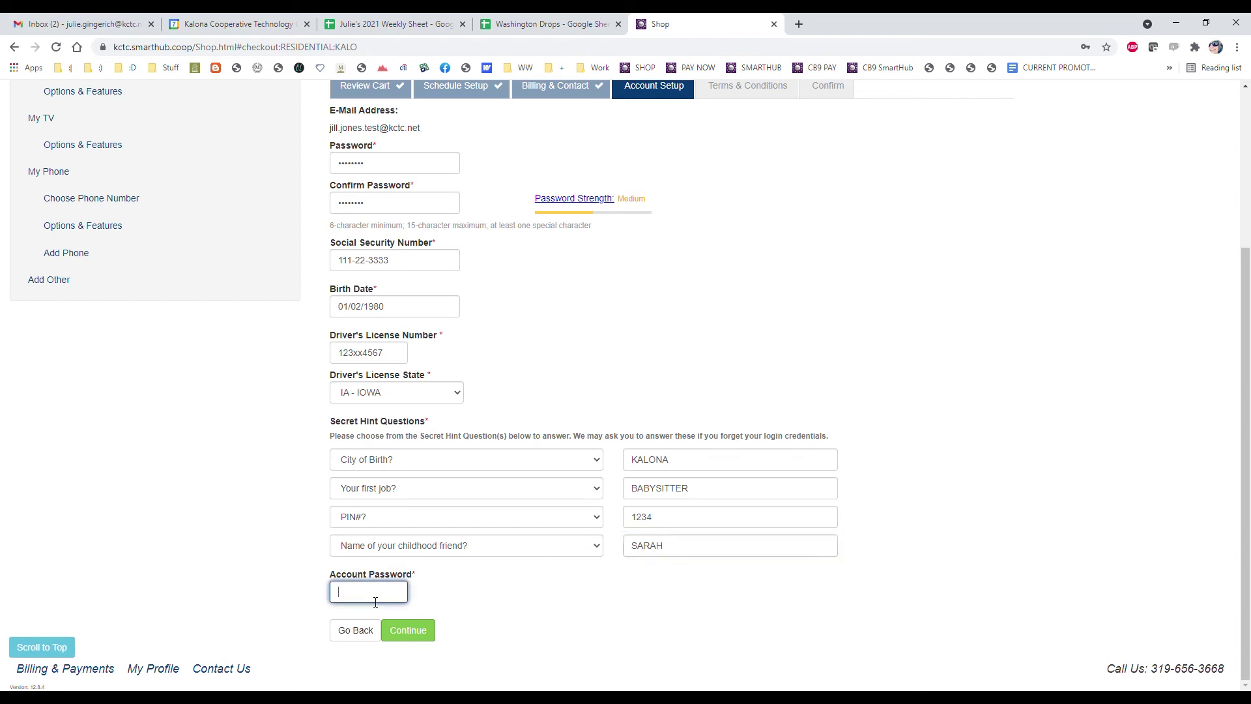
{"action": "type", "text": "TESTest"}
{"action": "key", "text": "BackSpace"}
{"action": "key", "text": "BackSpace"}
{"action": "key", "text": "BackSpace"}
{"action": "key", "text": "BackSpace"}
{"action": "key", "text": "BackSpace"}
{"action": "type", "text": "test123!"}
{"action": "left_click", "coordinate": [412, 632]}
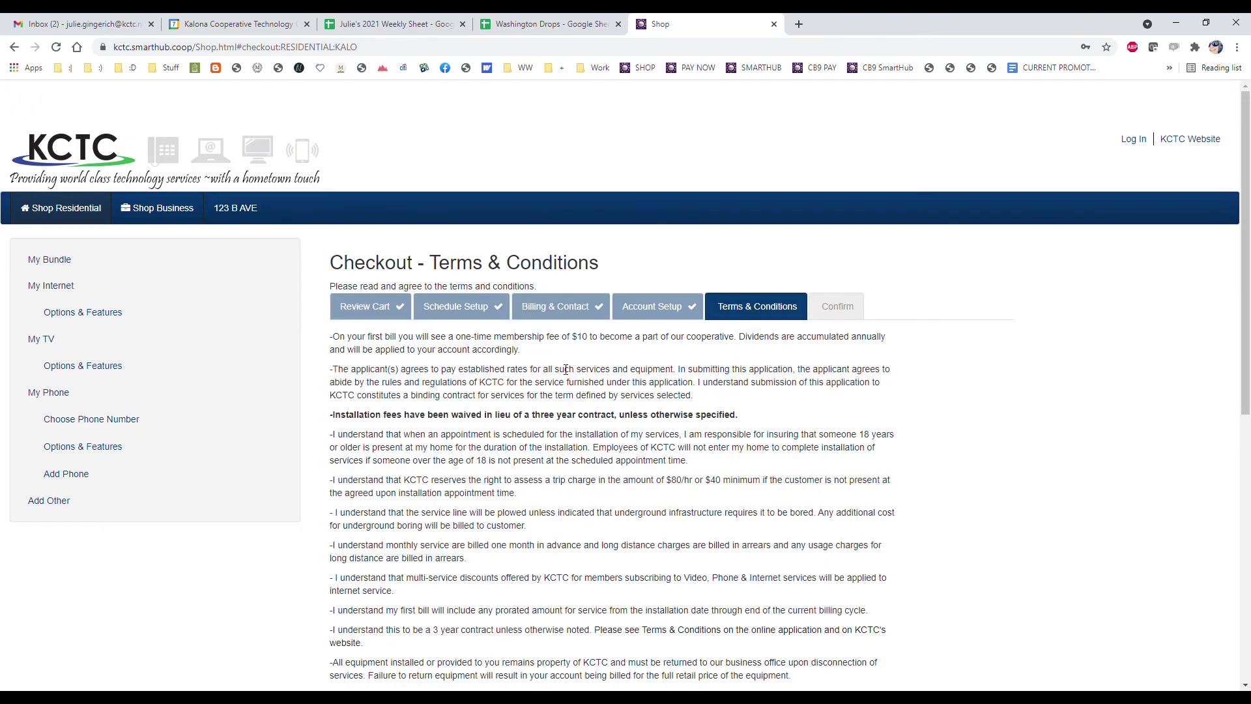
Sign with the customer's full name, tick 'I accept the Terms & Conditions', and continue to the $296.23 order summary
{"action": "scroll", "coordinate": [733, 463], "scroll_direction": "down", "scroll_amount": 5}
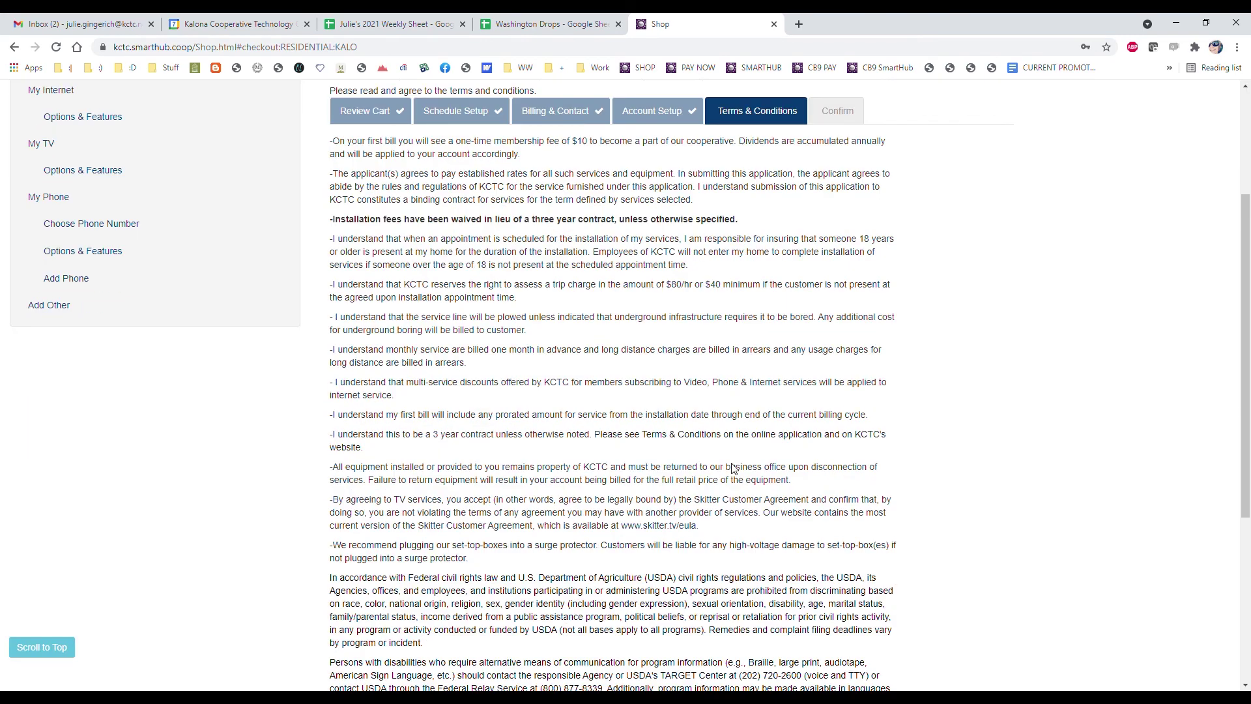
{"action": "scroll", "coordinate": [738, 462], "scroll_direction": "down", "scroll_amount": 2}
{"action": "scroll", "coordinate": [740, 461], "scroll_direction": "down", "scroll_amount": 1}
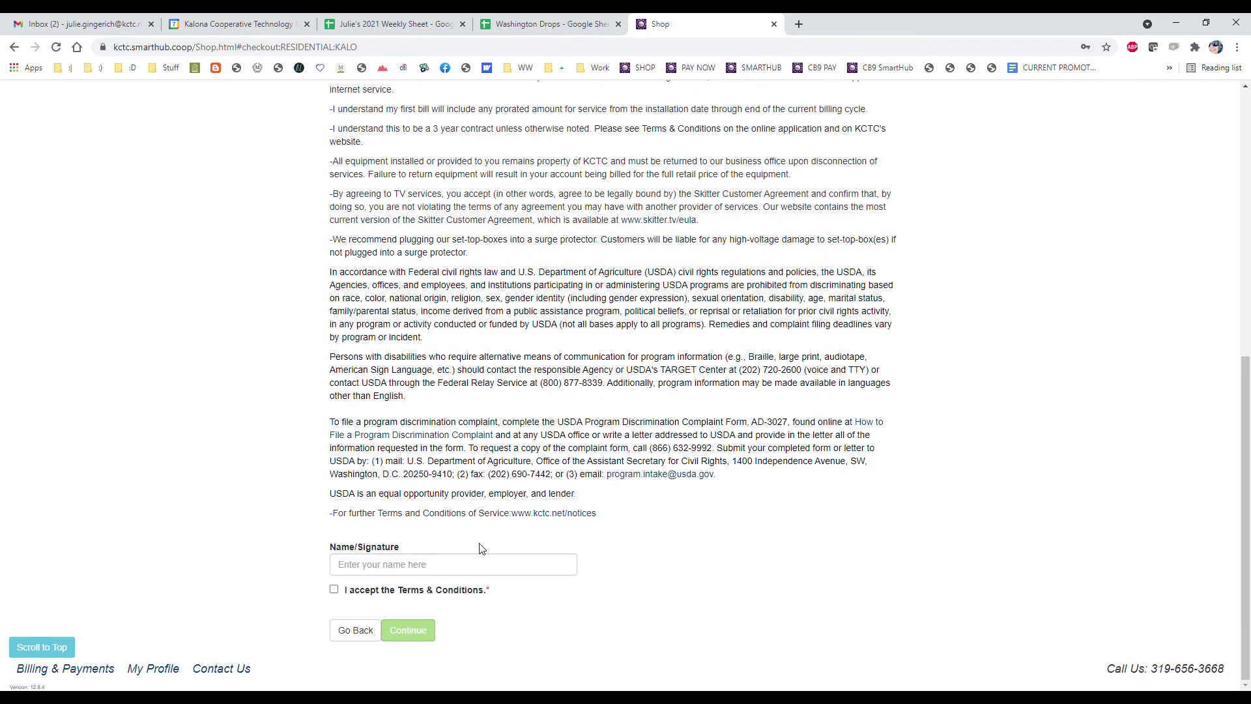
{"action": "left_click", "coordinate": [482, 566]}
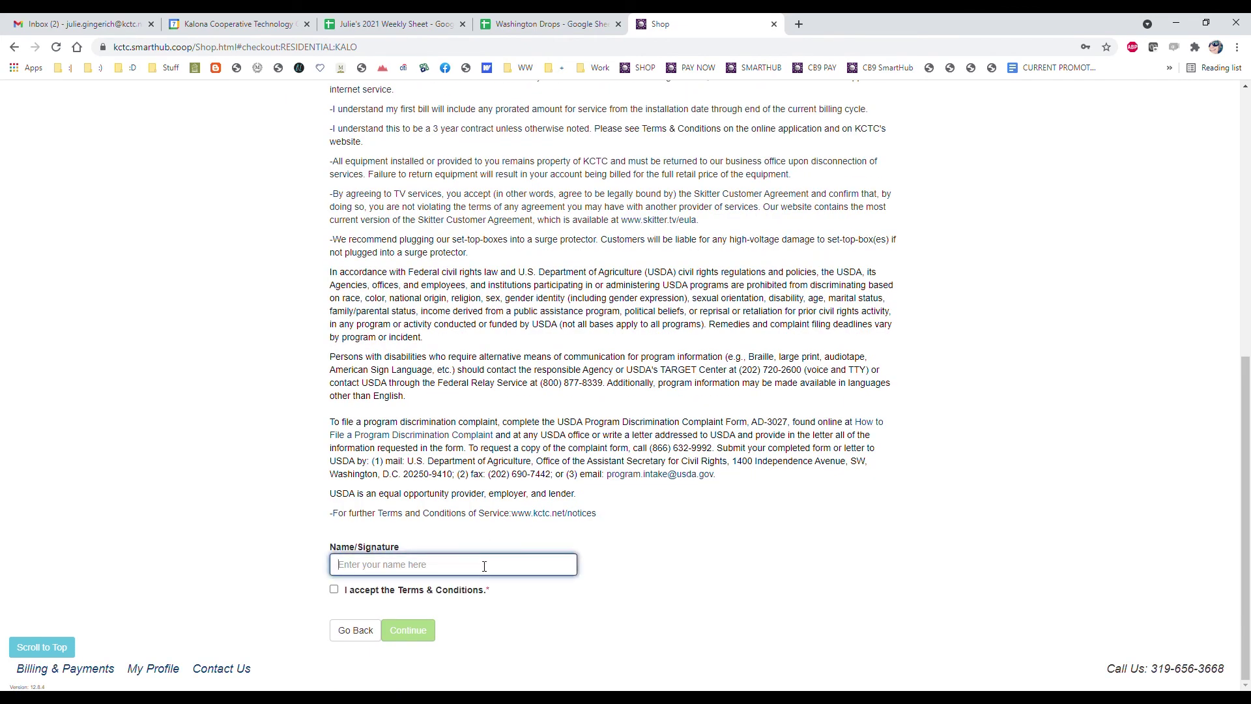
{"action": "left_click", "coordinate": [334, 589]}
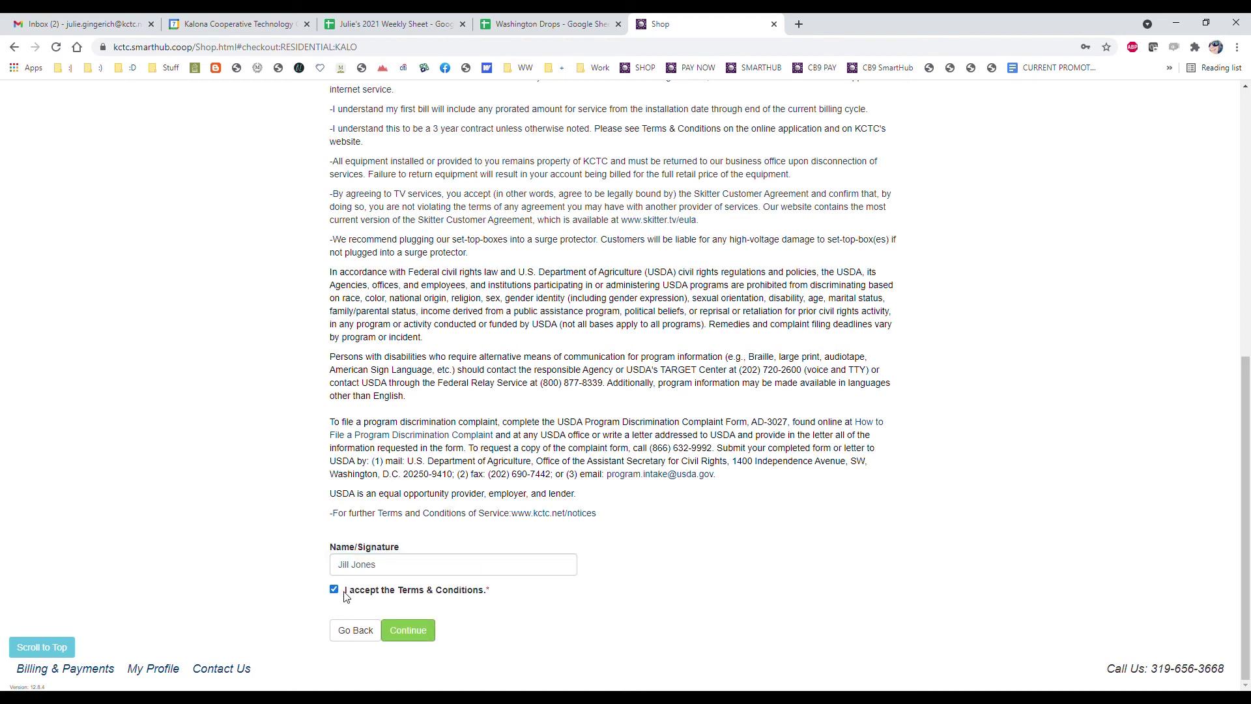
{"action": "left_click", "coordinate": [418, 631]}
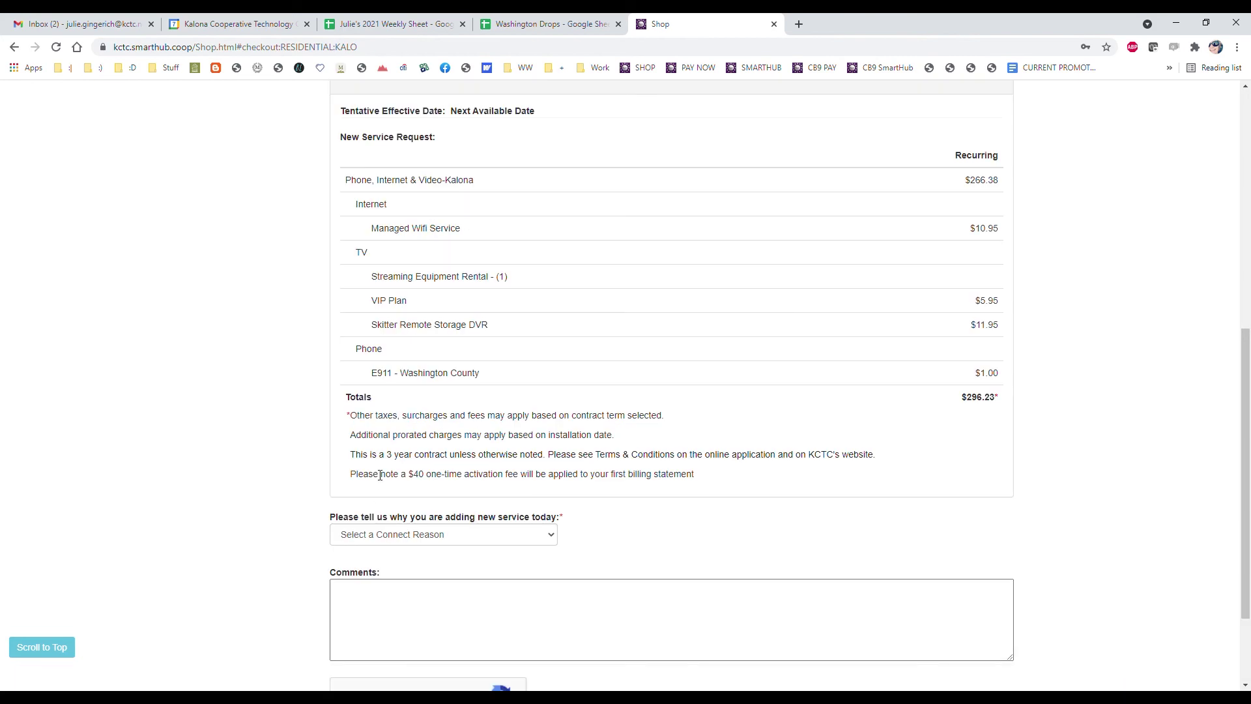
{"action": "scroll", "coordinate": [676, 252], "scroll_direction": "up", "scroll_amount": 2}
Set the Connect Reason to 'Information left as a door hanger' and tick reCAPTCHA's 'I'm not a robot'
{"action": "scroll", "coordinate": [358, 220], "scroll_direction": "down", "scroll_amount": 2}
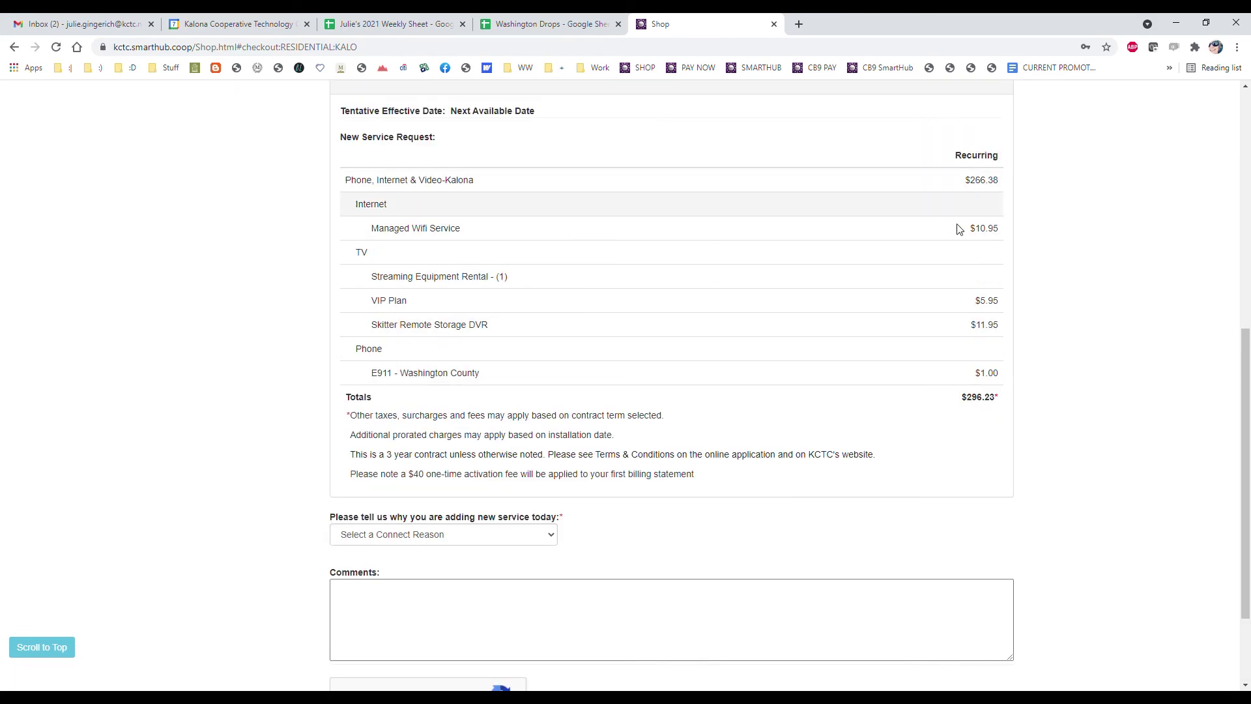
{"action": "left_click", "coordinate": [488, 534]}
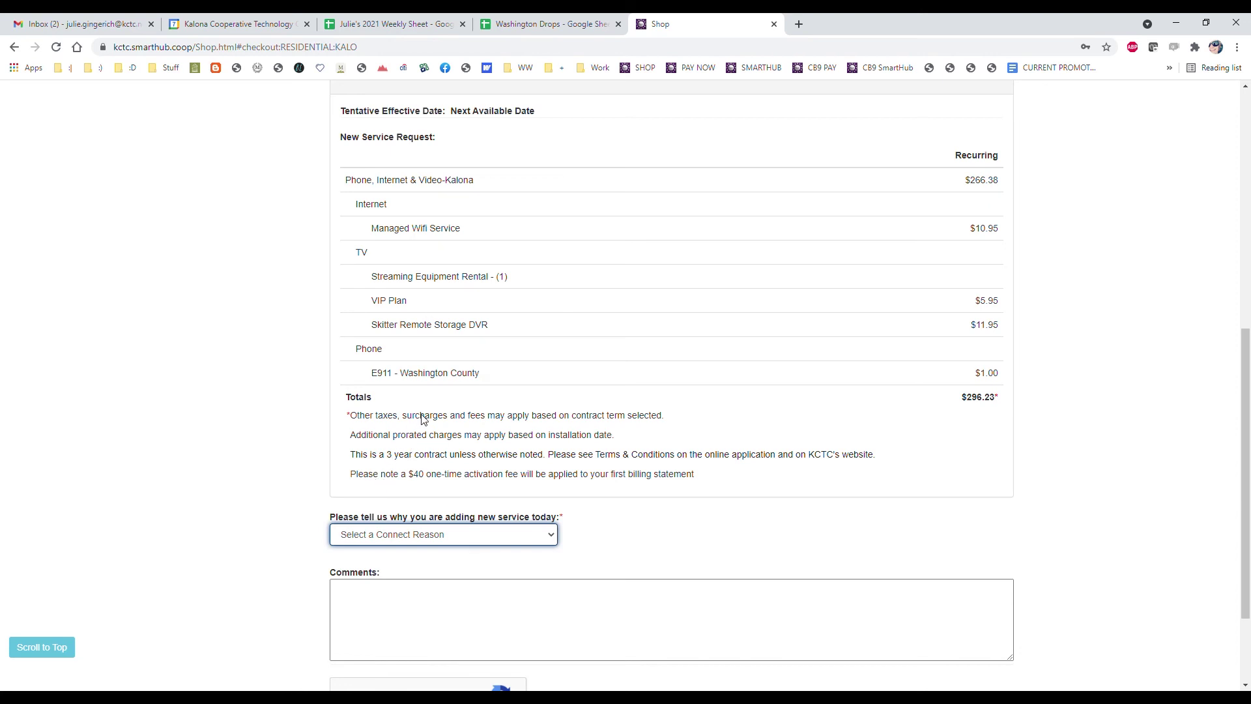
{"action": "key", "text": "Down"}
{"action": "left_click", "coordinate": [449, 601]}
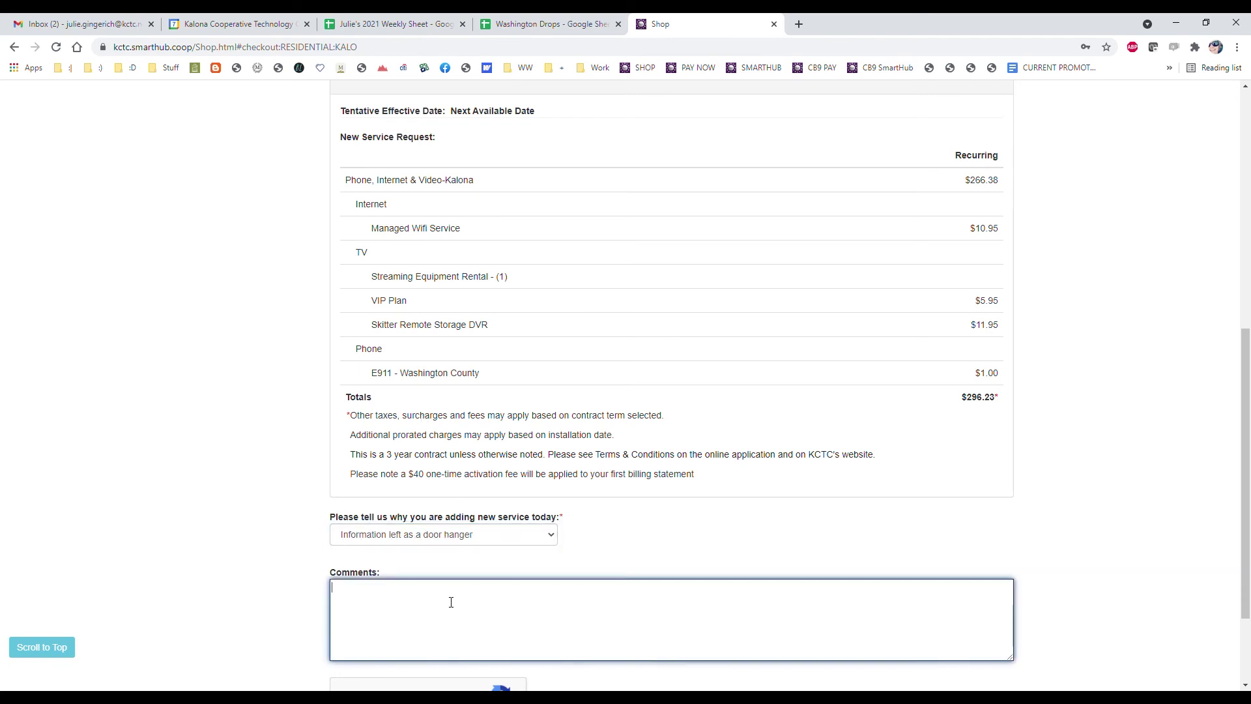
{"action": "scroll", "coordinate": [485, 531], "scroll_direction": "down", "scroll_amount": 1}
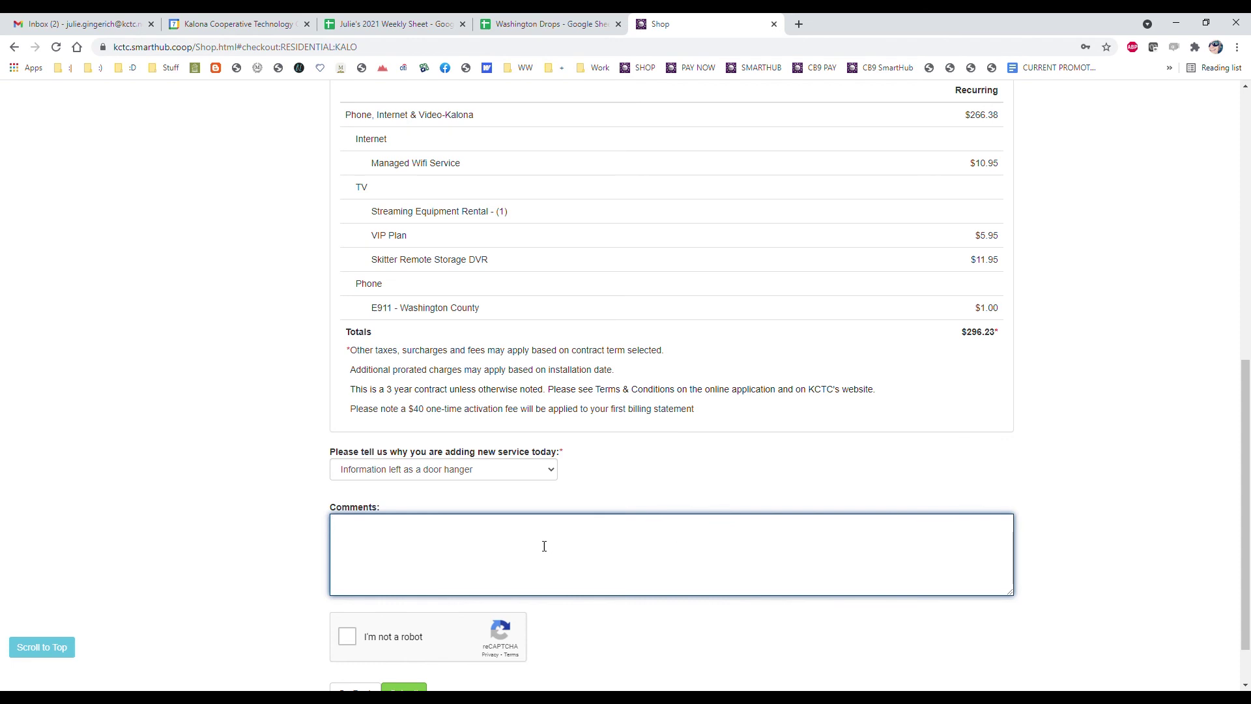
{"action": "left_click", "coordinate": [347, 637]}
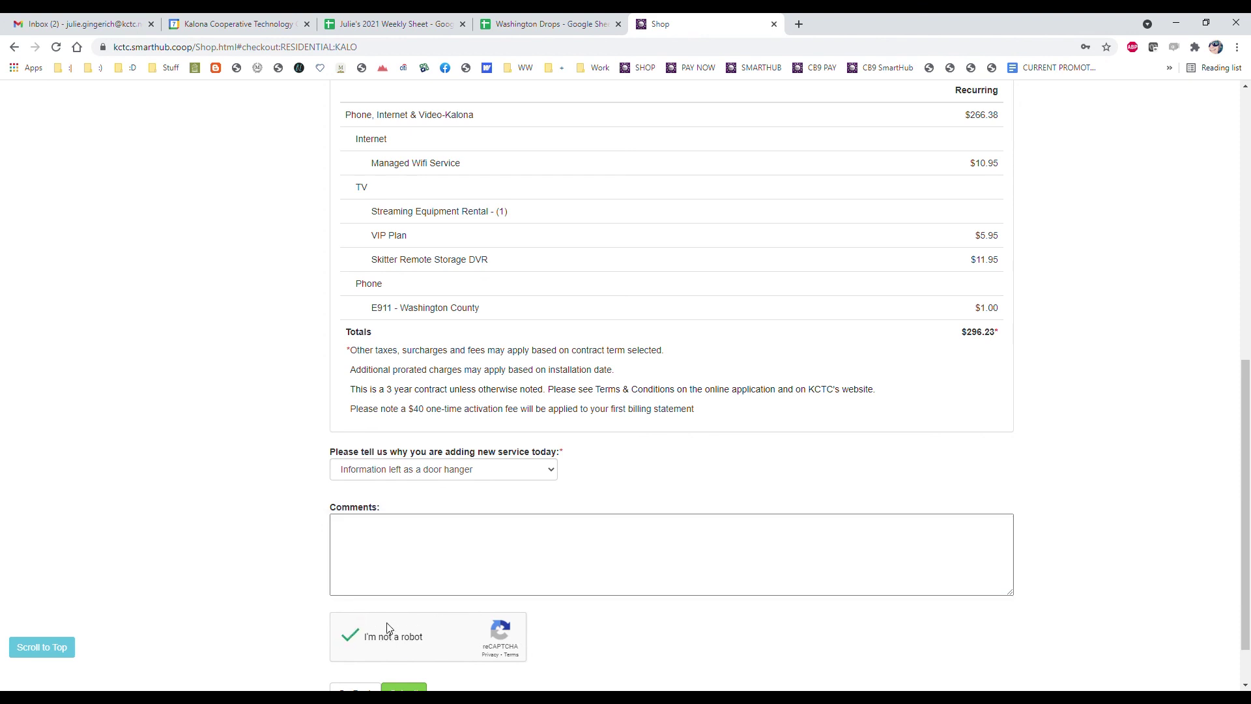
{"action": "scroll", "coordinate": [671, 590], "scroll_direction": "down", "scroll_amount": 1}
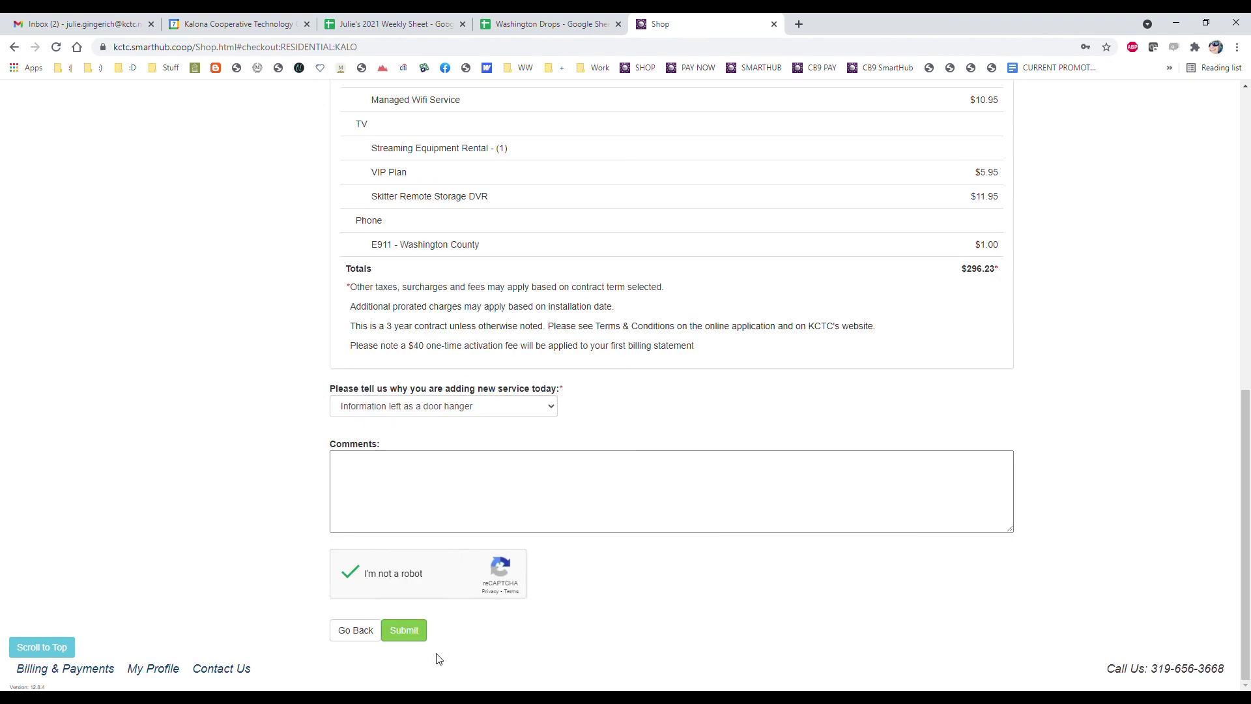
Submit the phone, internet and TV bundle order from the order summary
{"action": "left_click", "coordinate": [407, 631]}
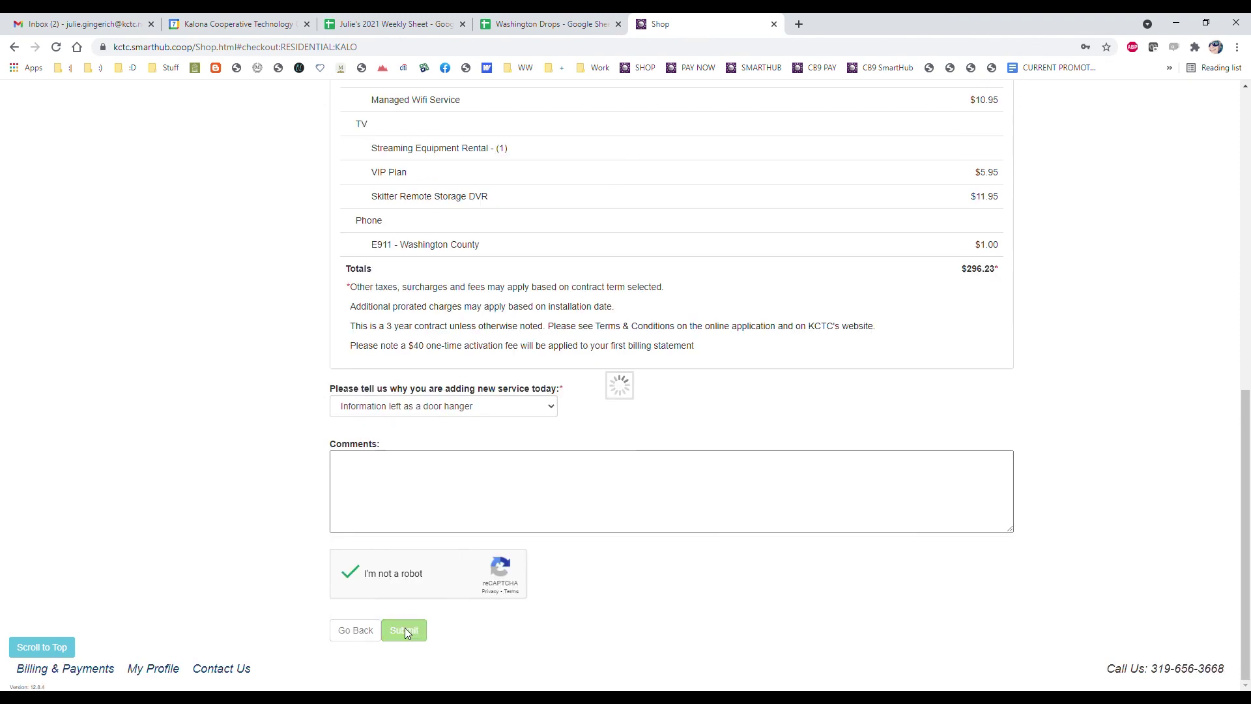